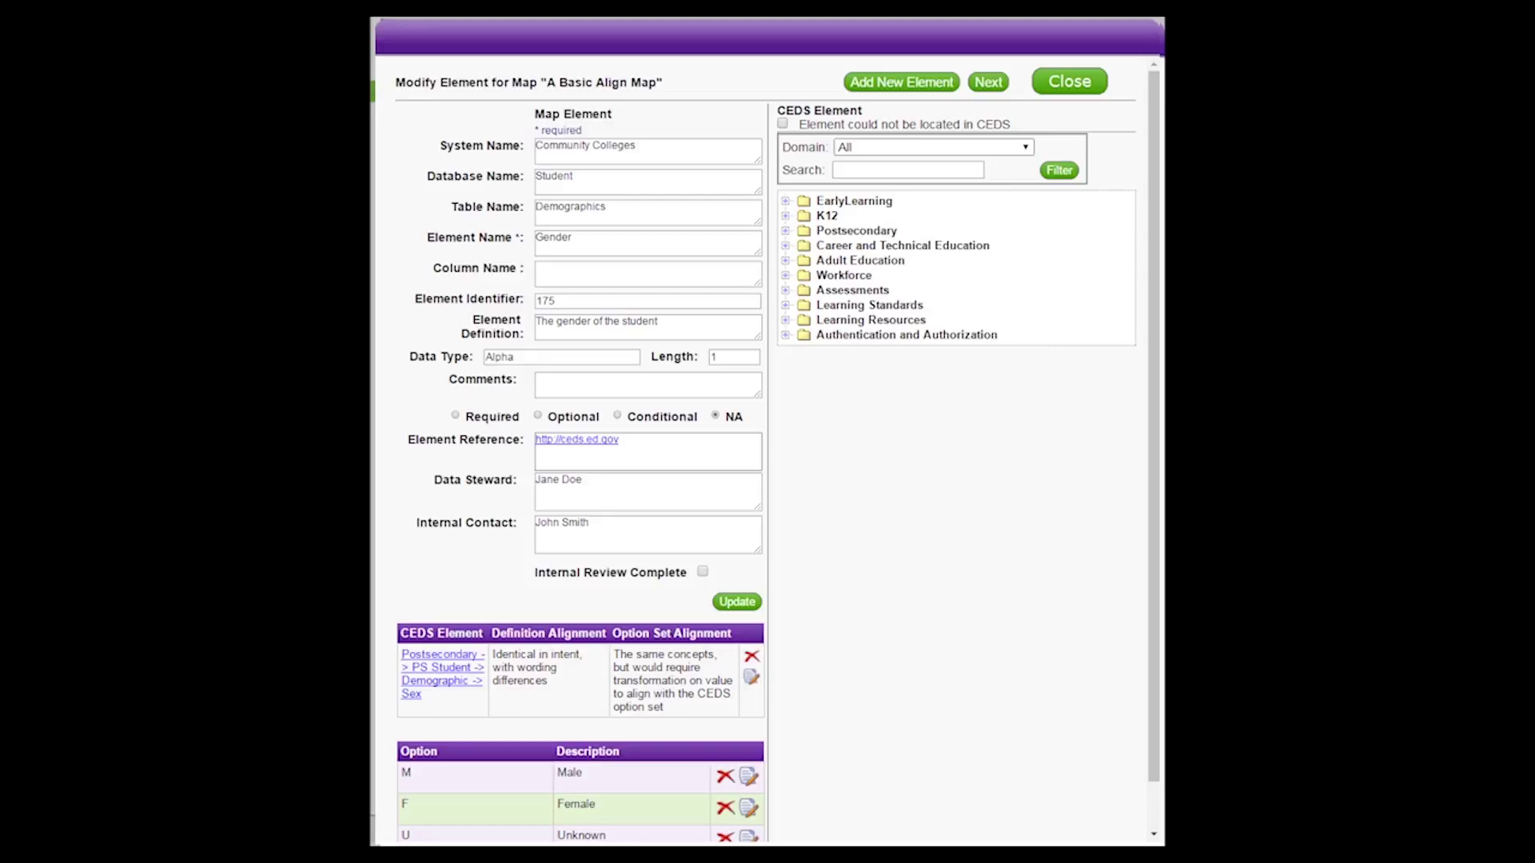
- Keep Domain on All, filter on 'male', and browse the matching Sex elements
key("alt+Down")
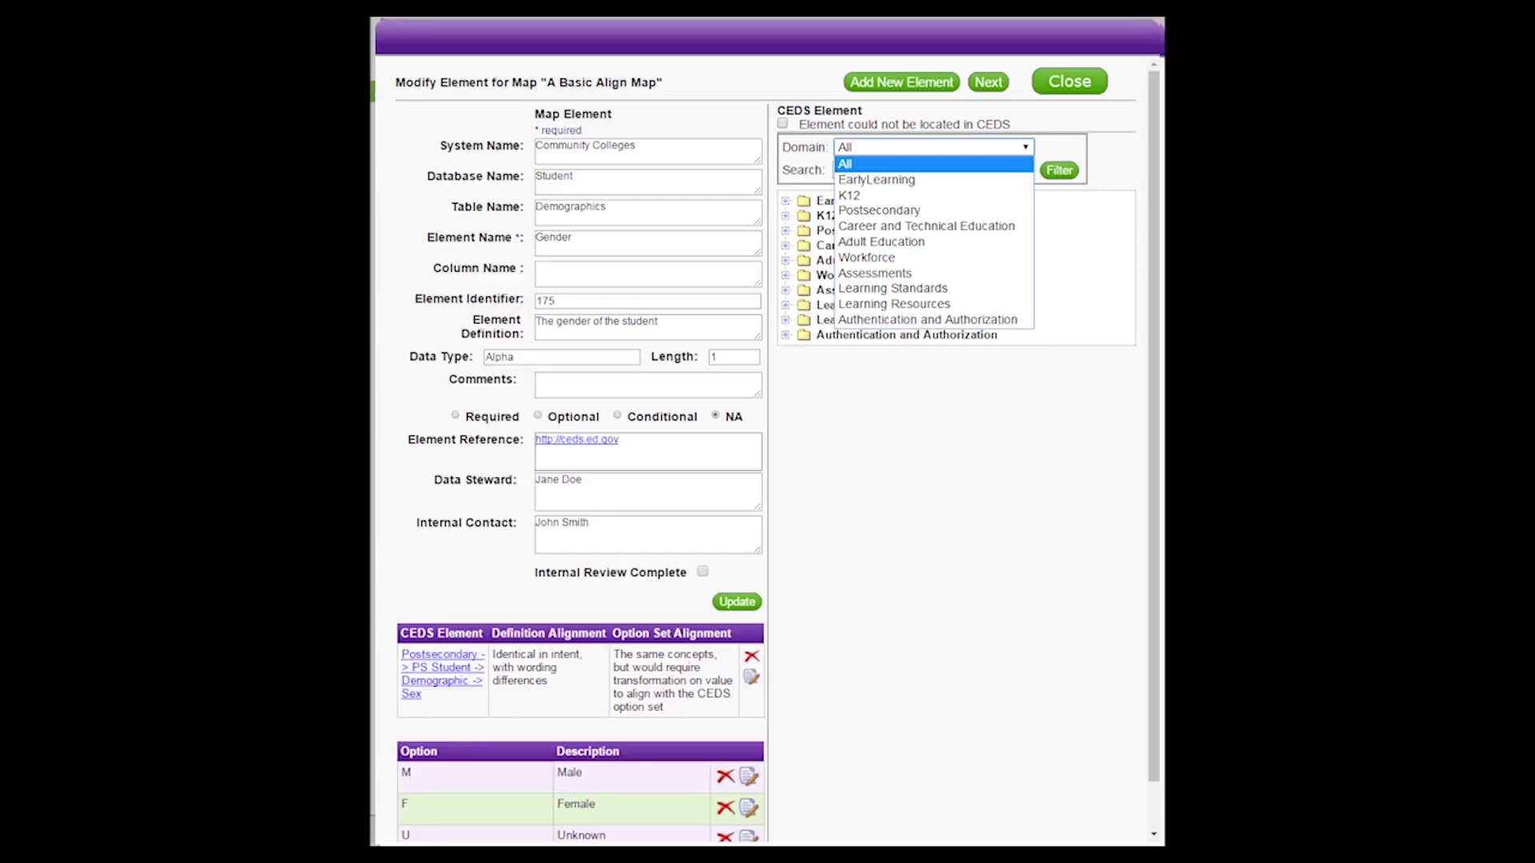
key("Down")
key("Down")
key("Down")
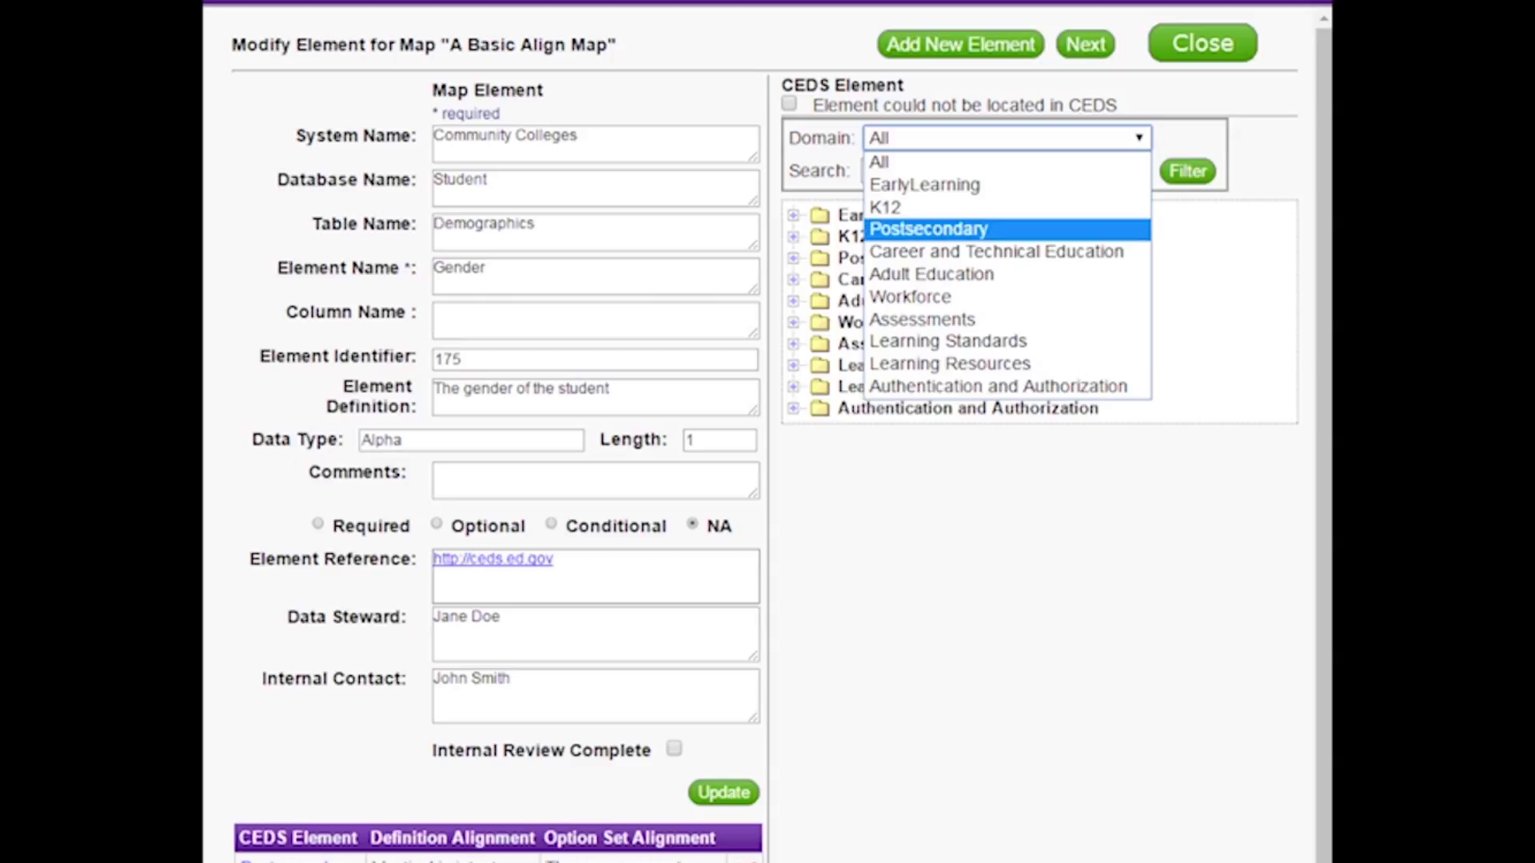
key("Up")
key("Up")
key("Up")
key("Return")
key("Tab")
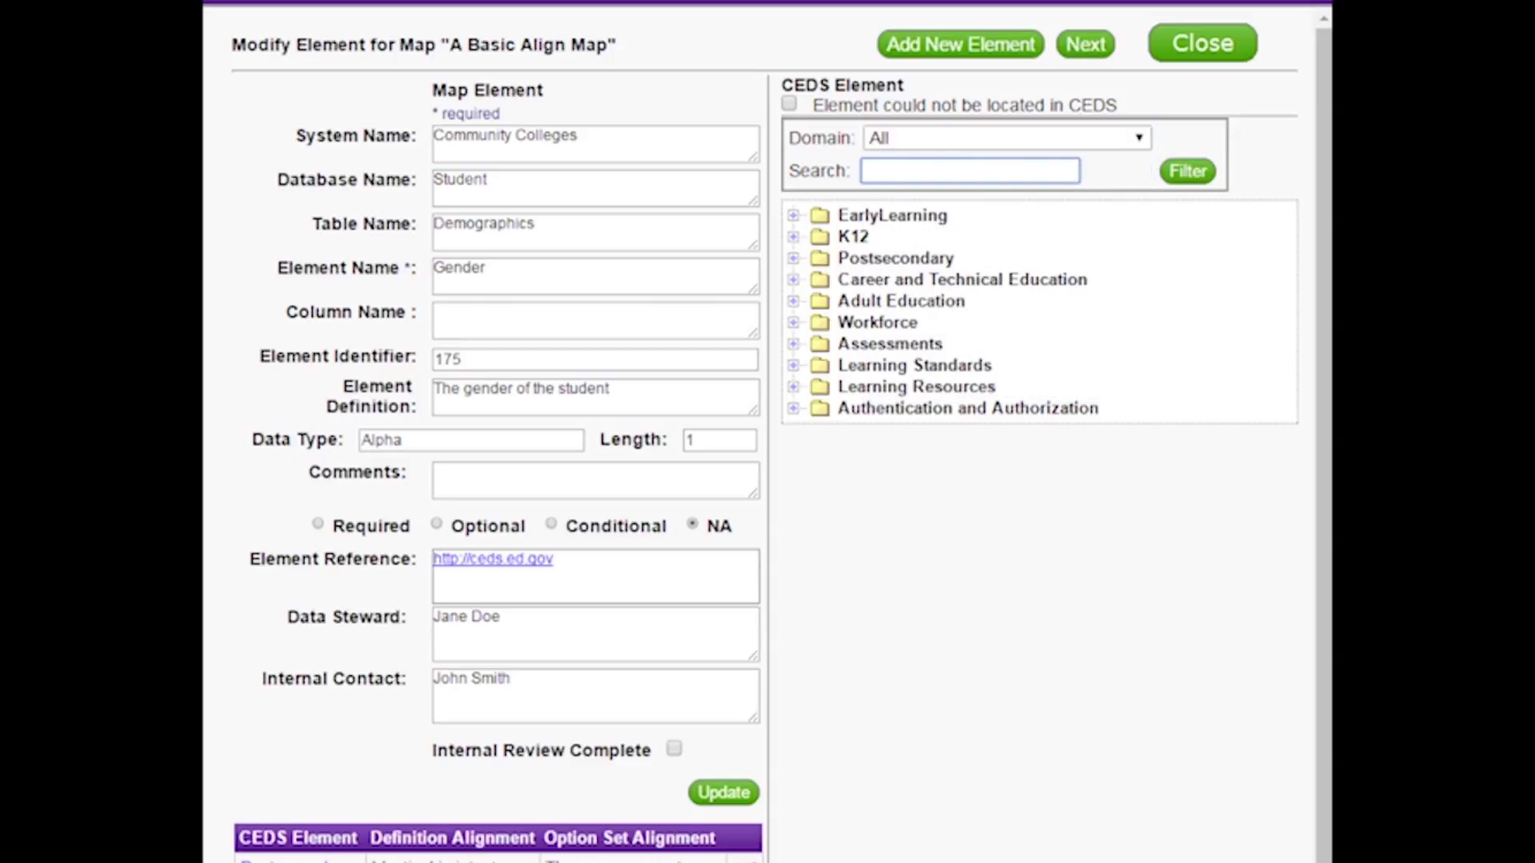
type("male")
key("Tab")
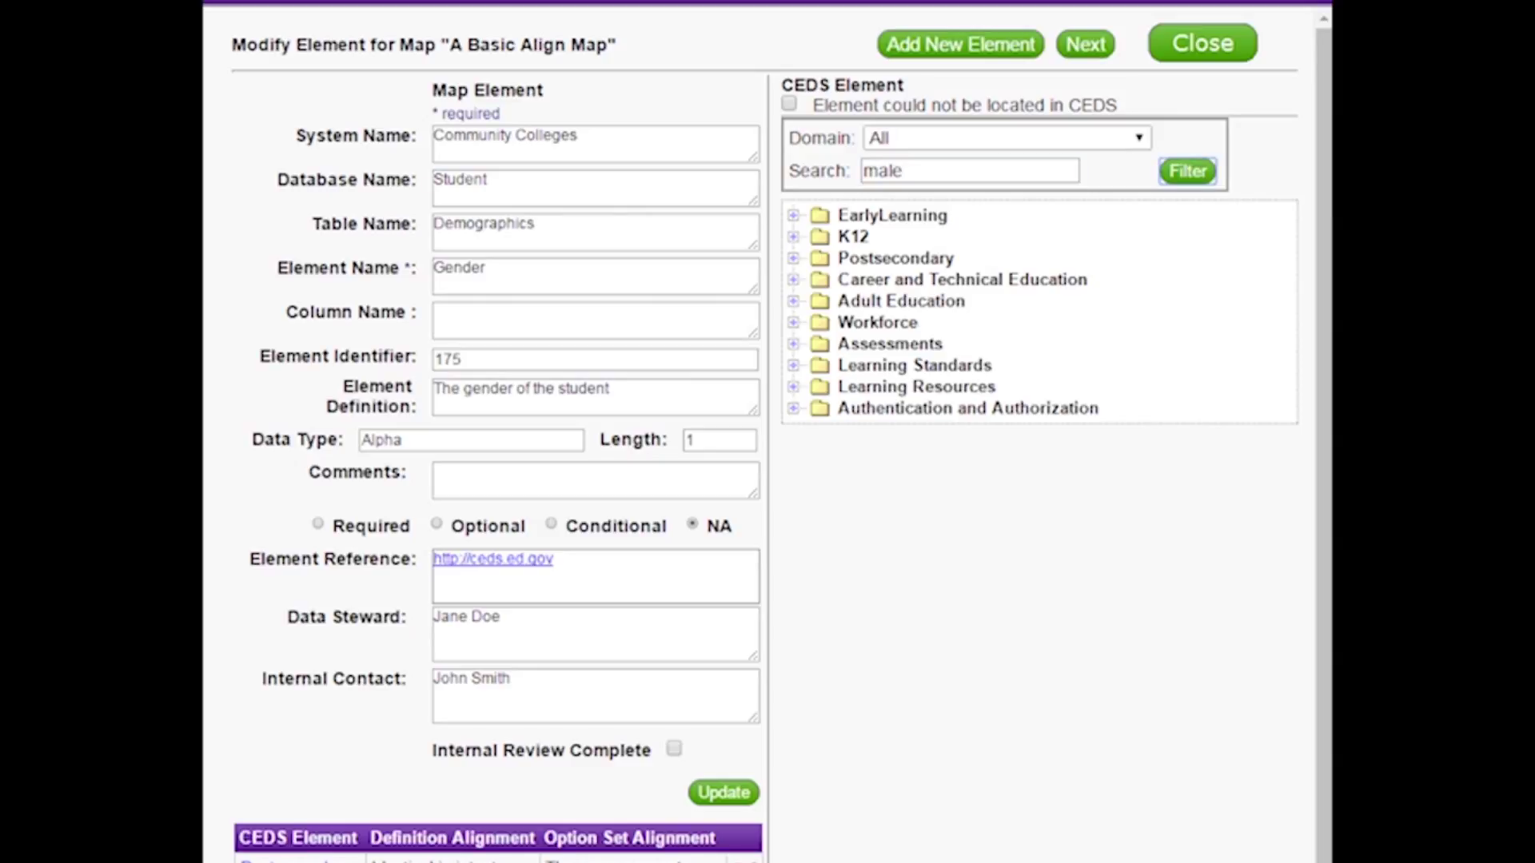
key("Return")
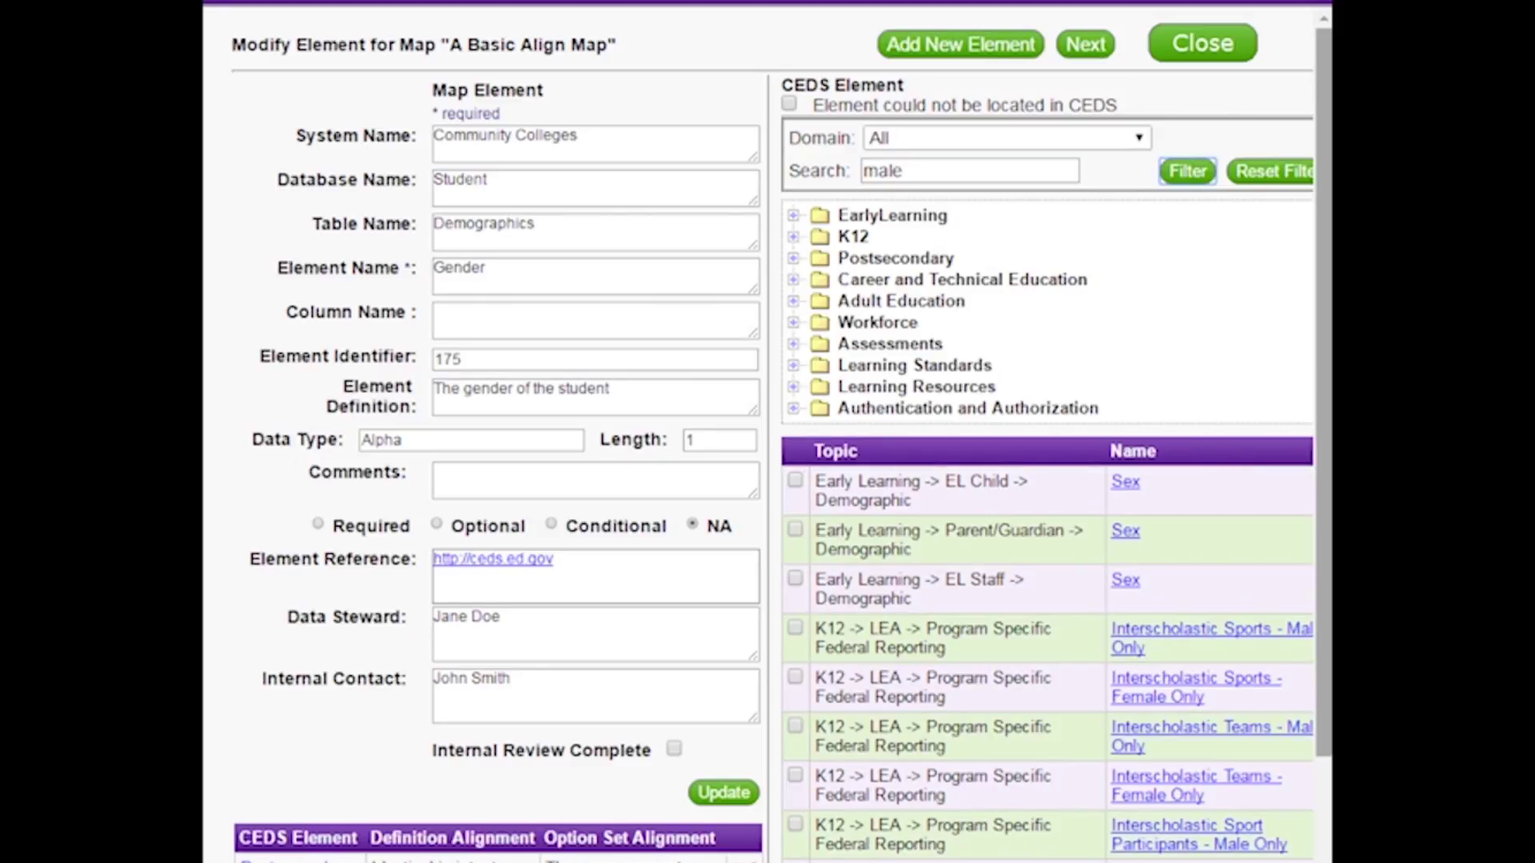
scroll(768, 432, "down", 4)
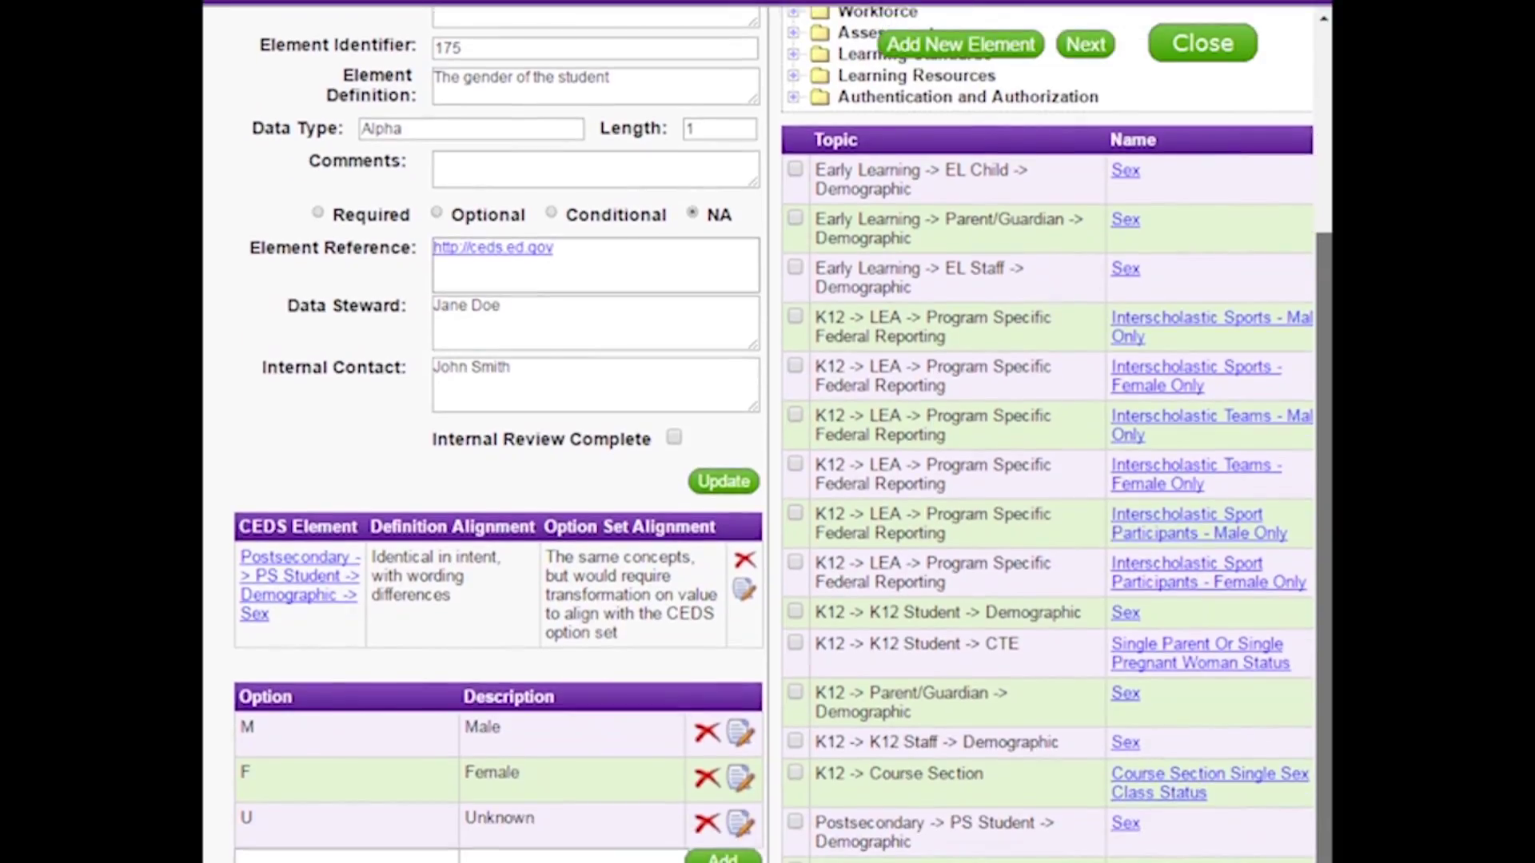
scroll(767, 432, "up", 4)
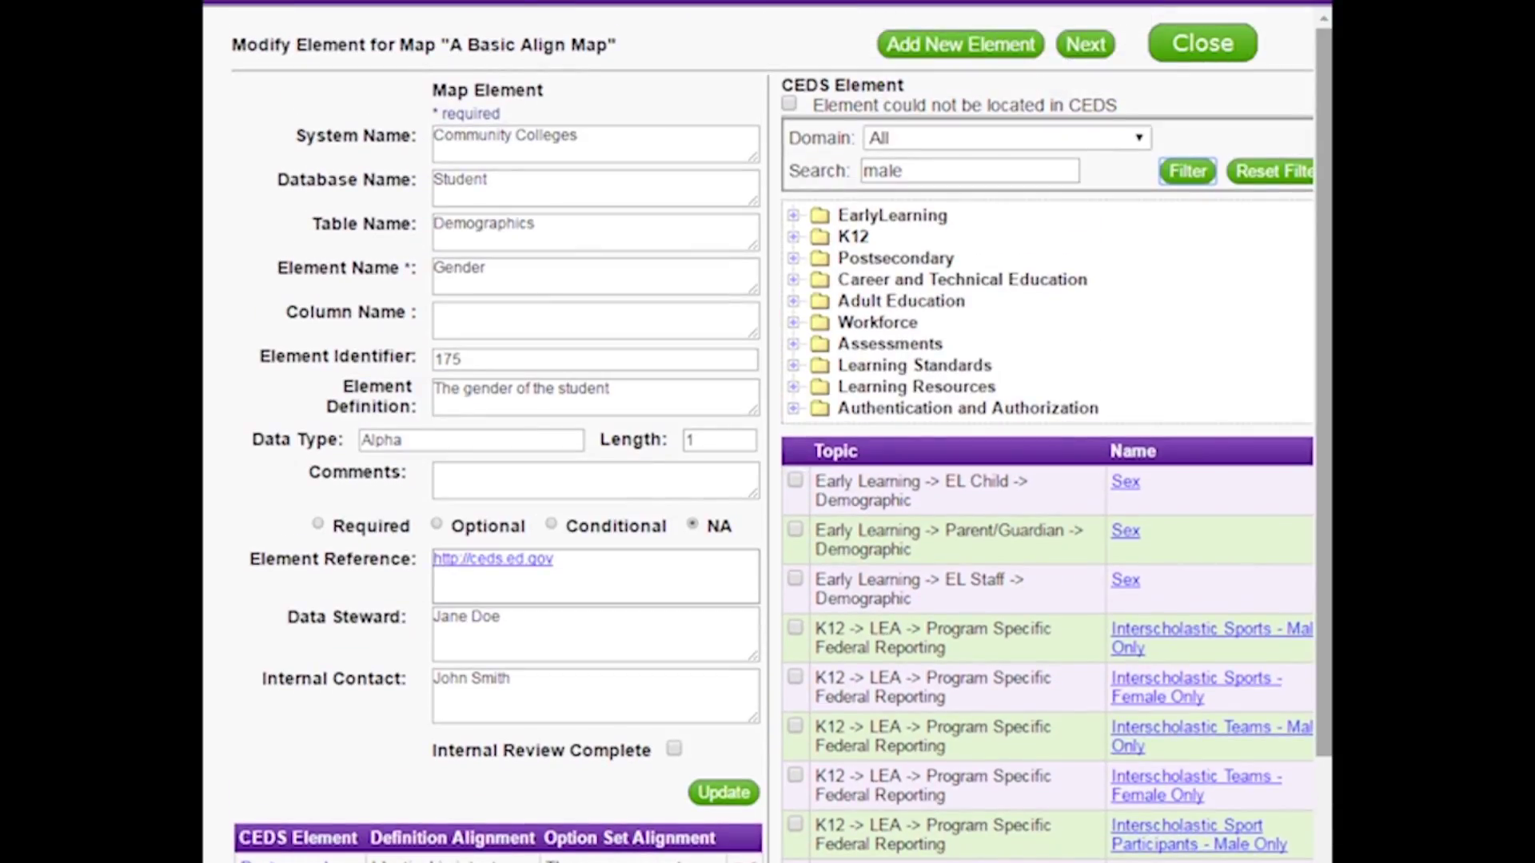
- Reset the filter and rerun the 'male' search with Domain set to Postsecondary
left_click(1271, 171)
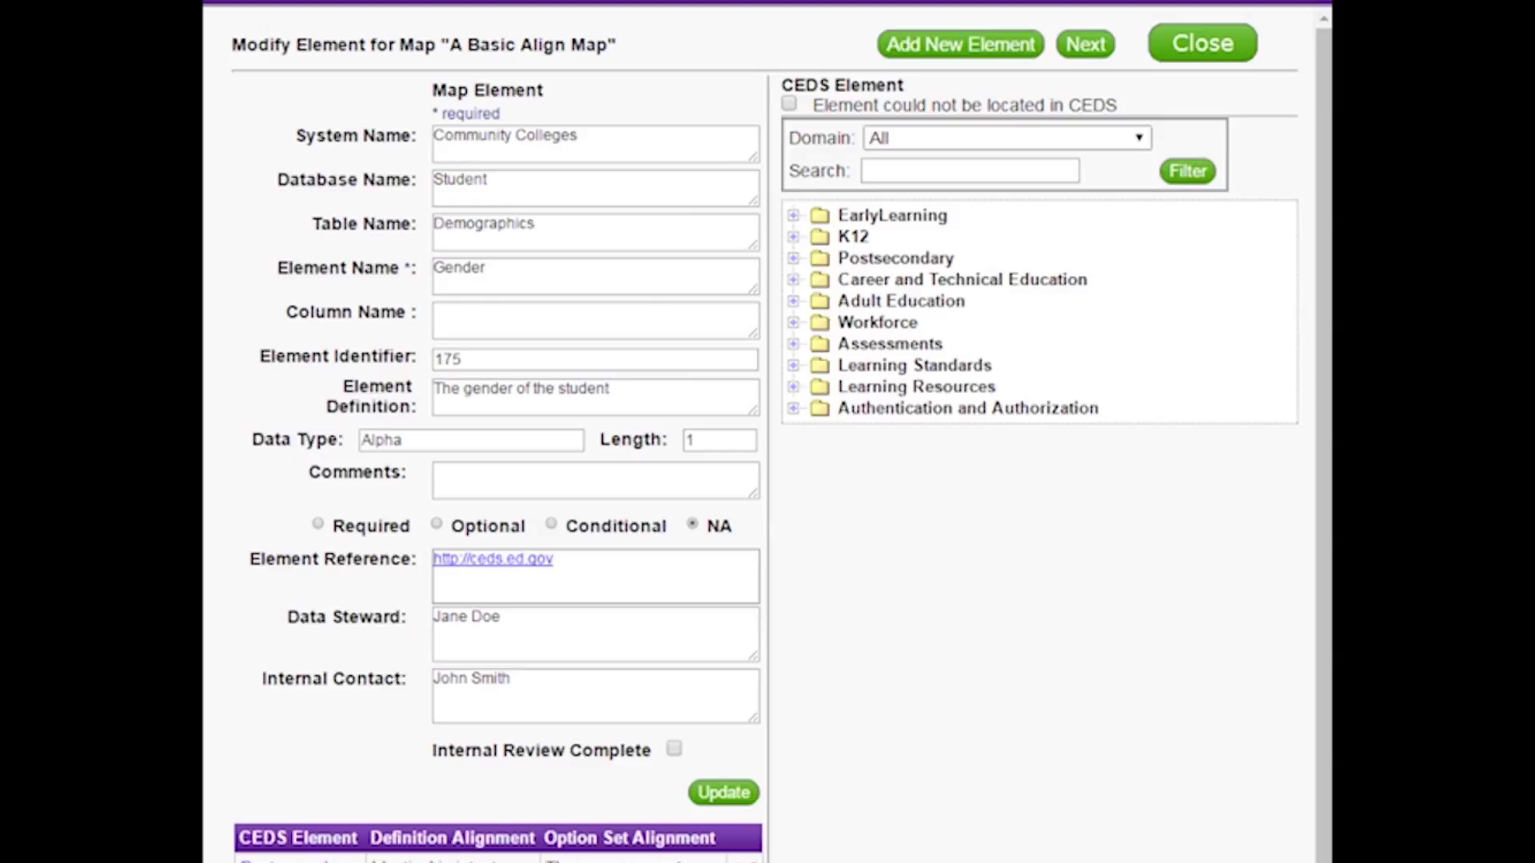
key("alt+Down")
key("Down")
key("Down")
key("Down")
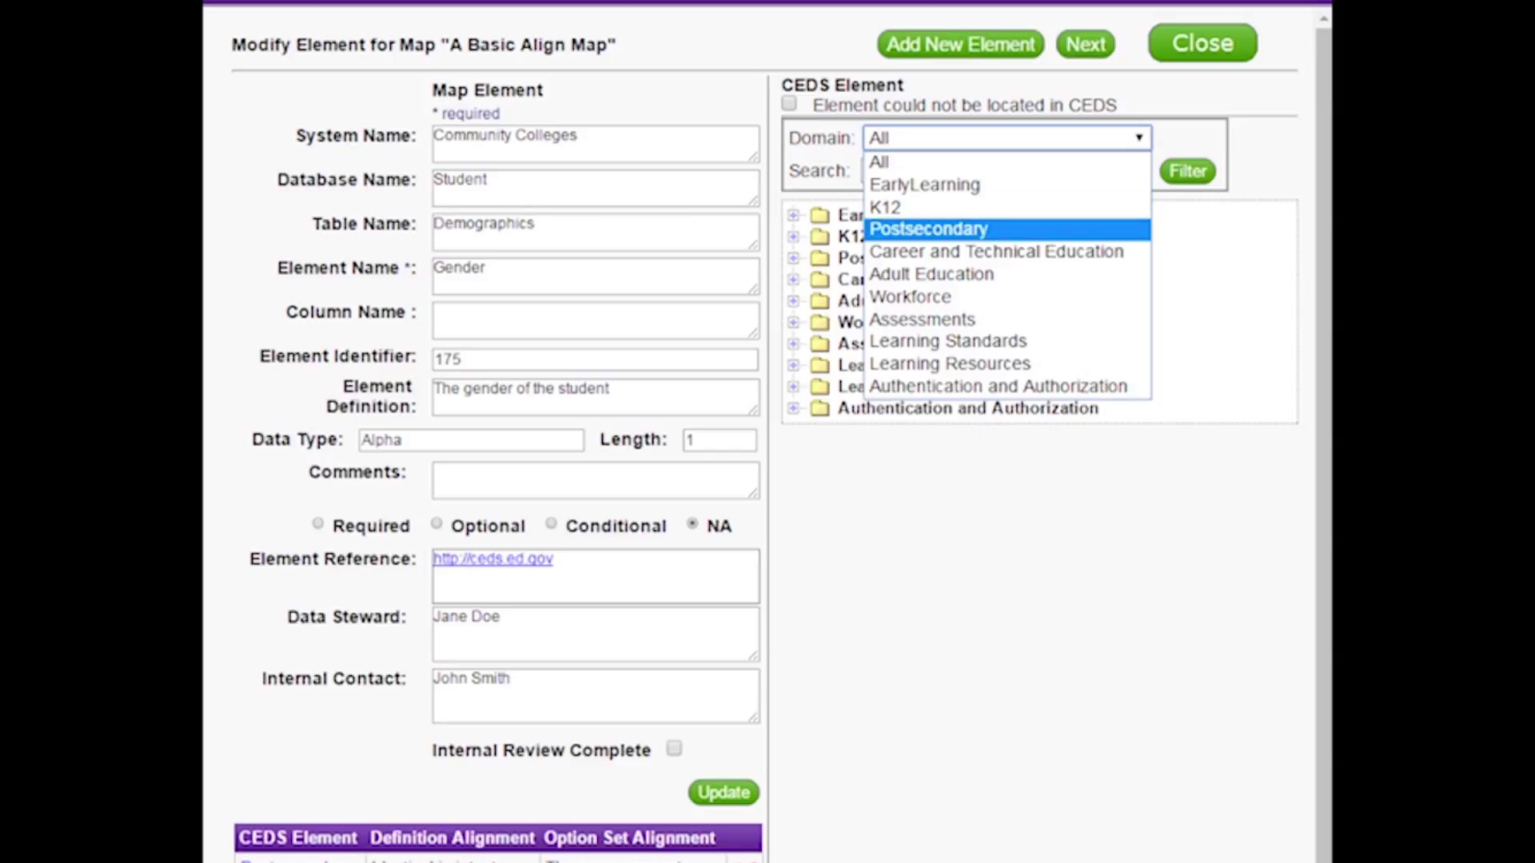
key("Return")
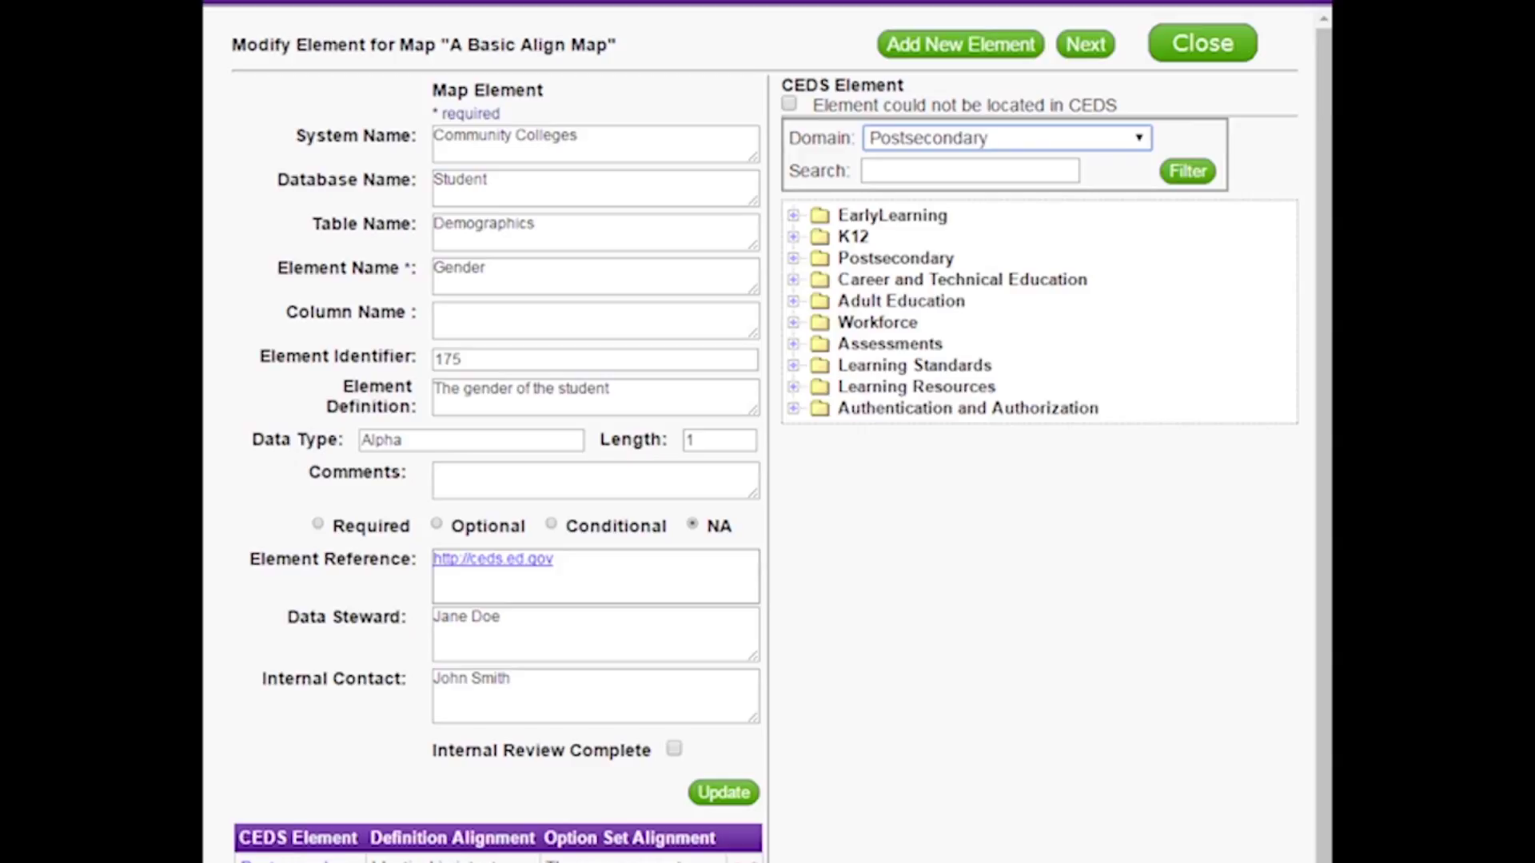
left_click(970, 170)
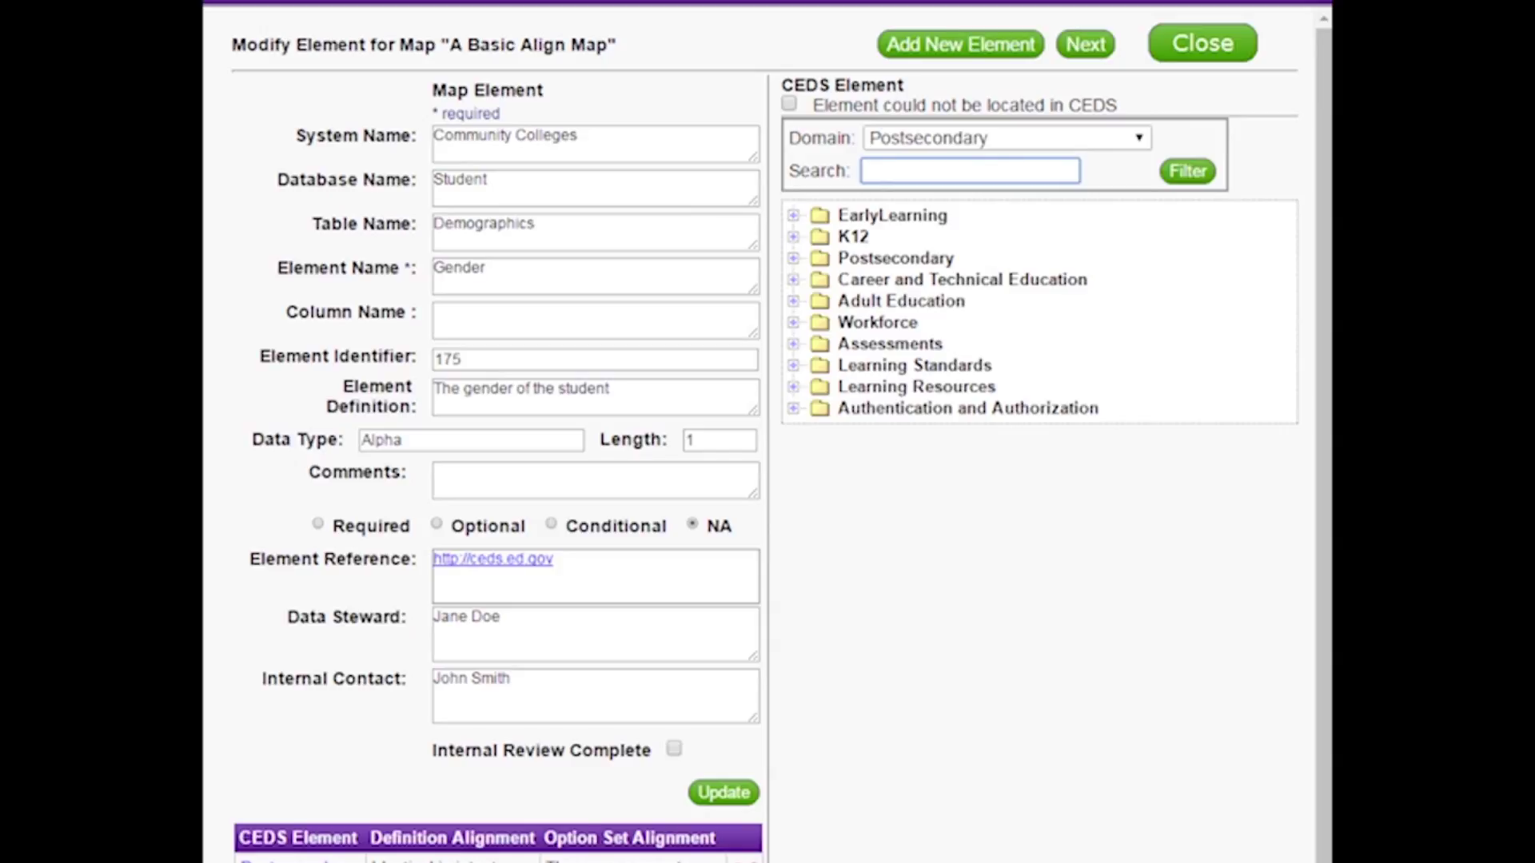
type("male")
left_click(1187, 171)
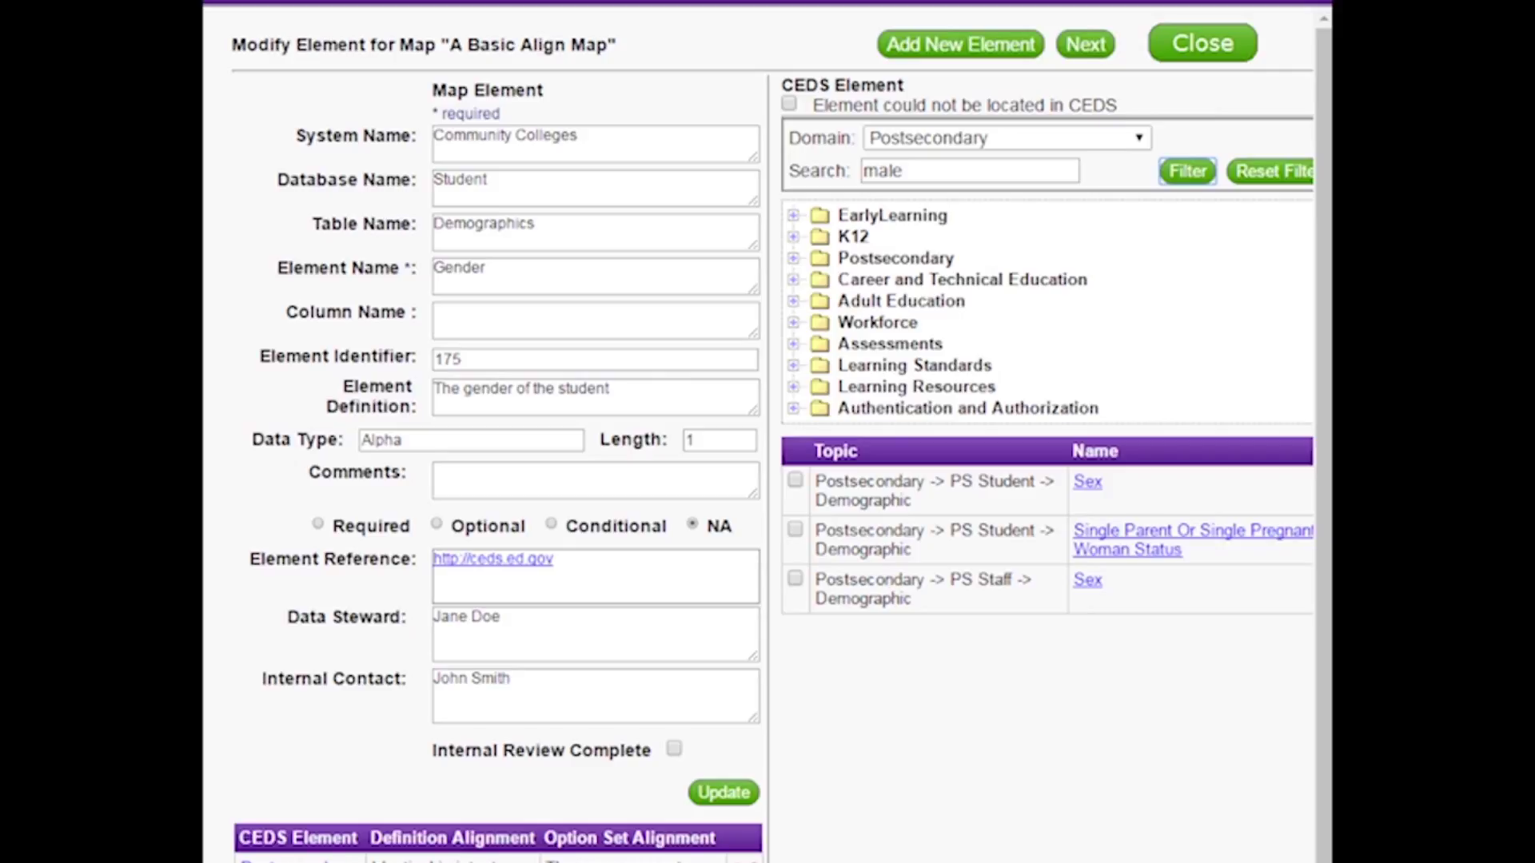
- View the PS Student Sex element's definition and its Male, Female, Not selected options
left_click(1087, 482)
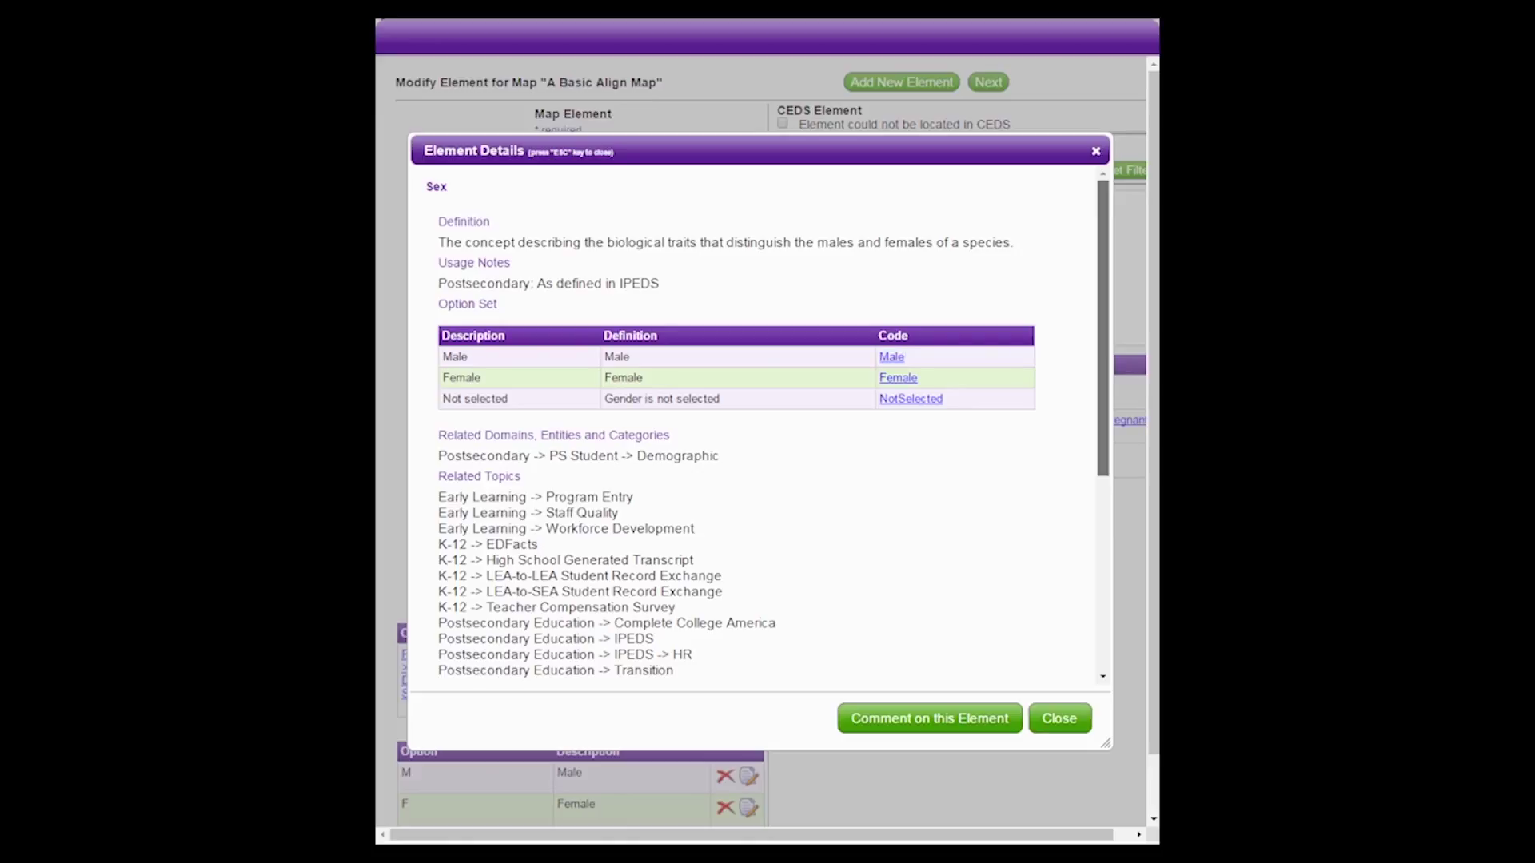
scroll(768, 423, "down", 4)
scroll(767, 423, "up", 5)
- Close the element details and tick the Postsecondary PS Student Demographic Sex result to align Gender
left_click(1059, 717)
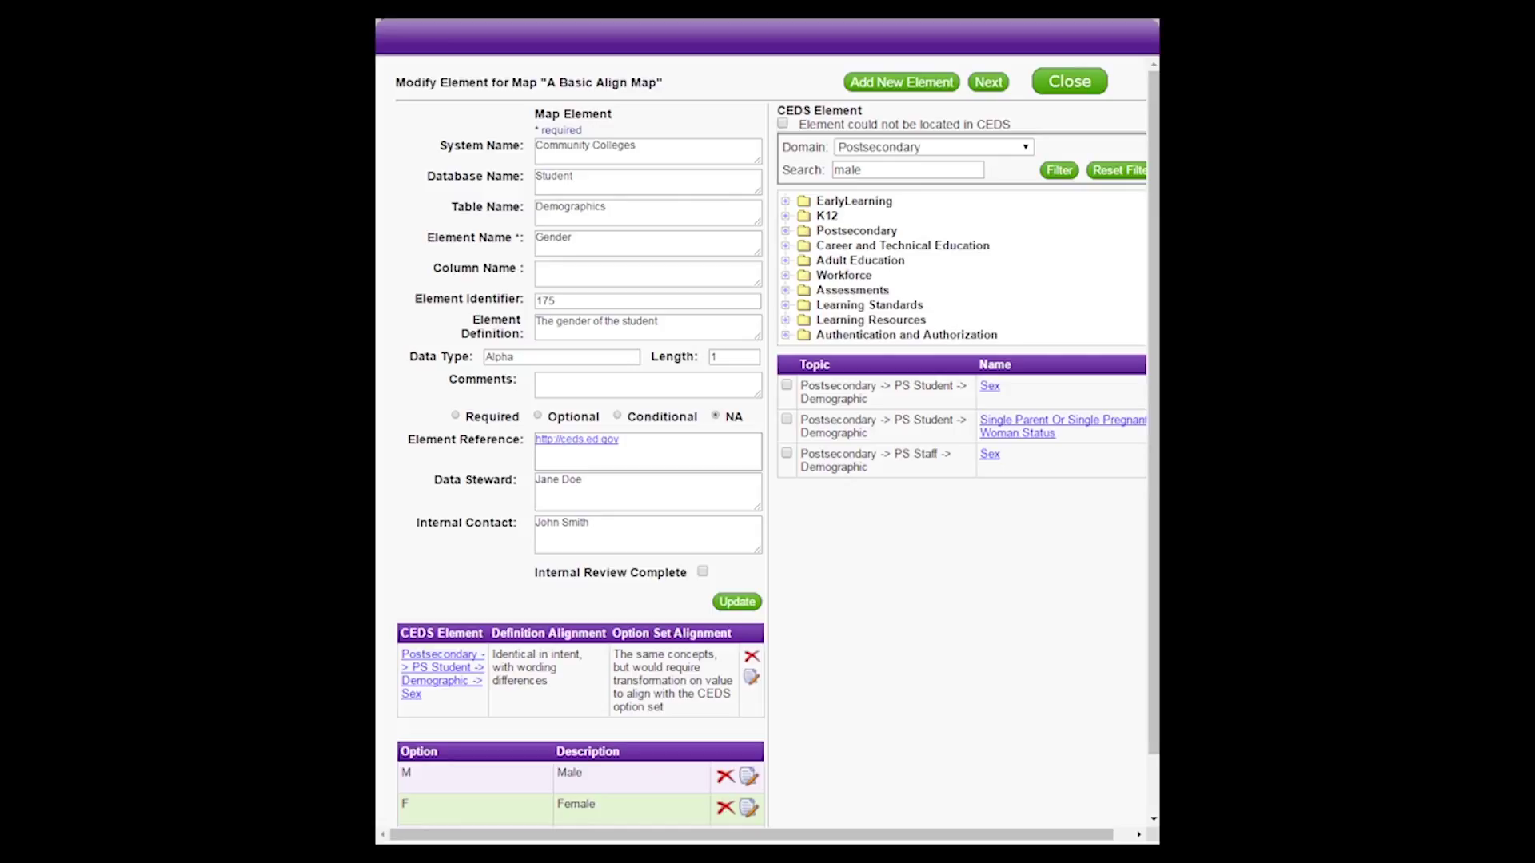
left_click(787, 386)
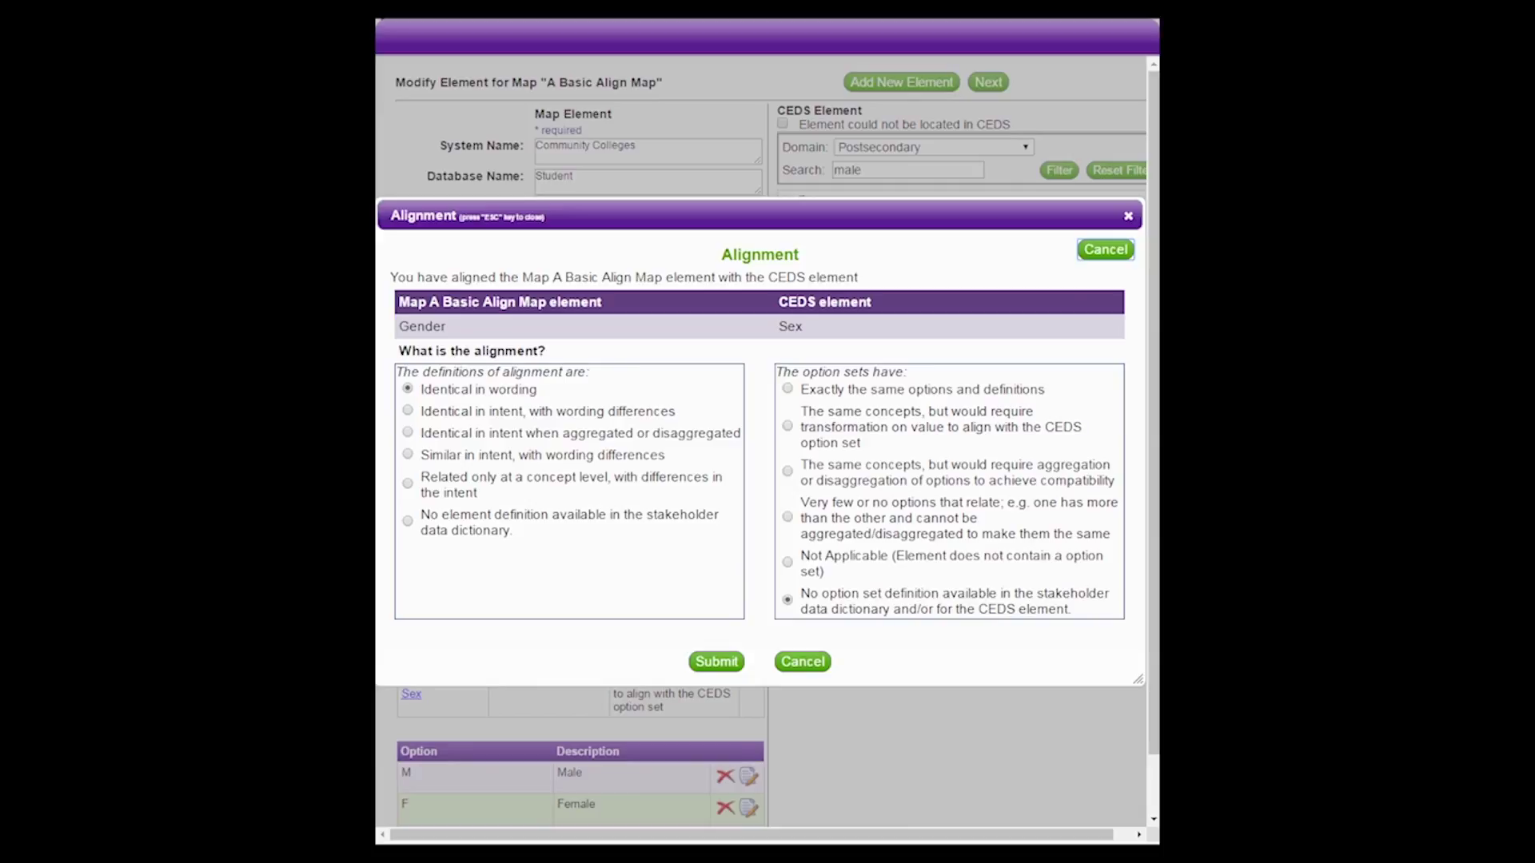
- Choose 'Identical in intent, with wording differences' for the Gender–Sex definitions
left_click(408, 410)
- Mark the option sets as the same concepts but requiring value transformation
left_click(787, 426)
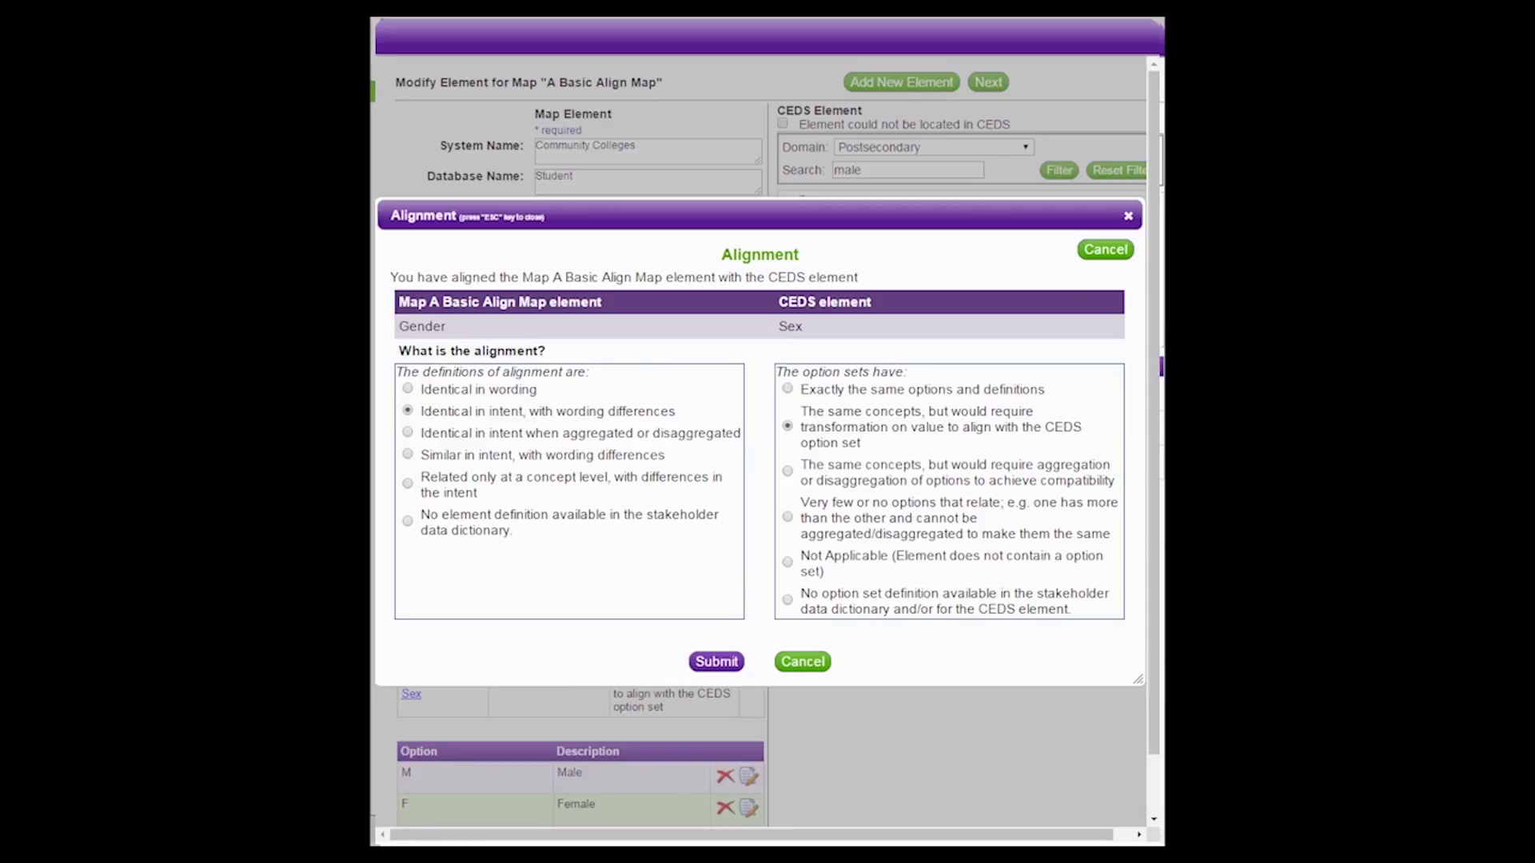
left_click(716, 661)
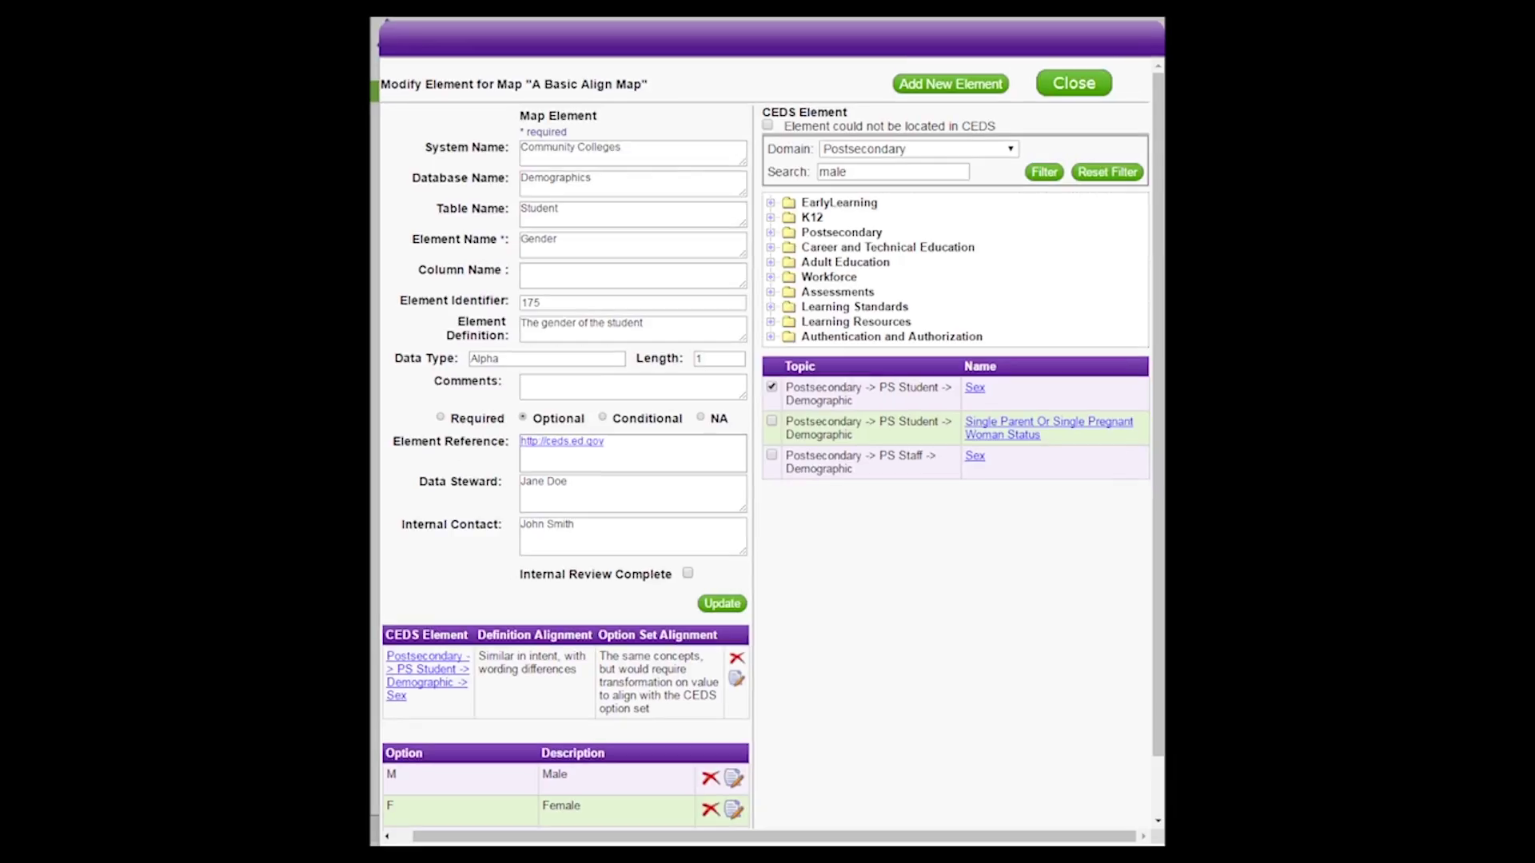
- Browse Postsecondary > PS Institution > Directory, check Name of Institution's details, then tick it for Gender
left_click(873, 261)
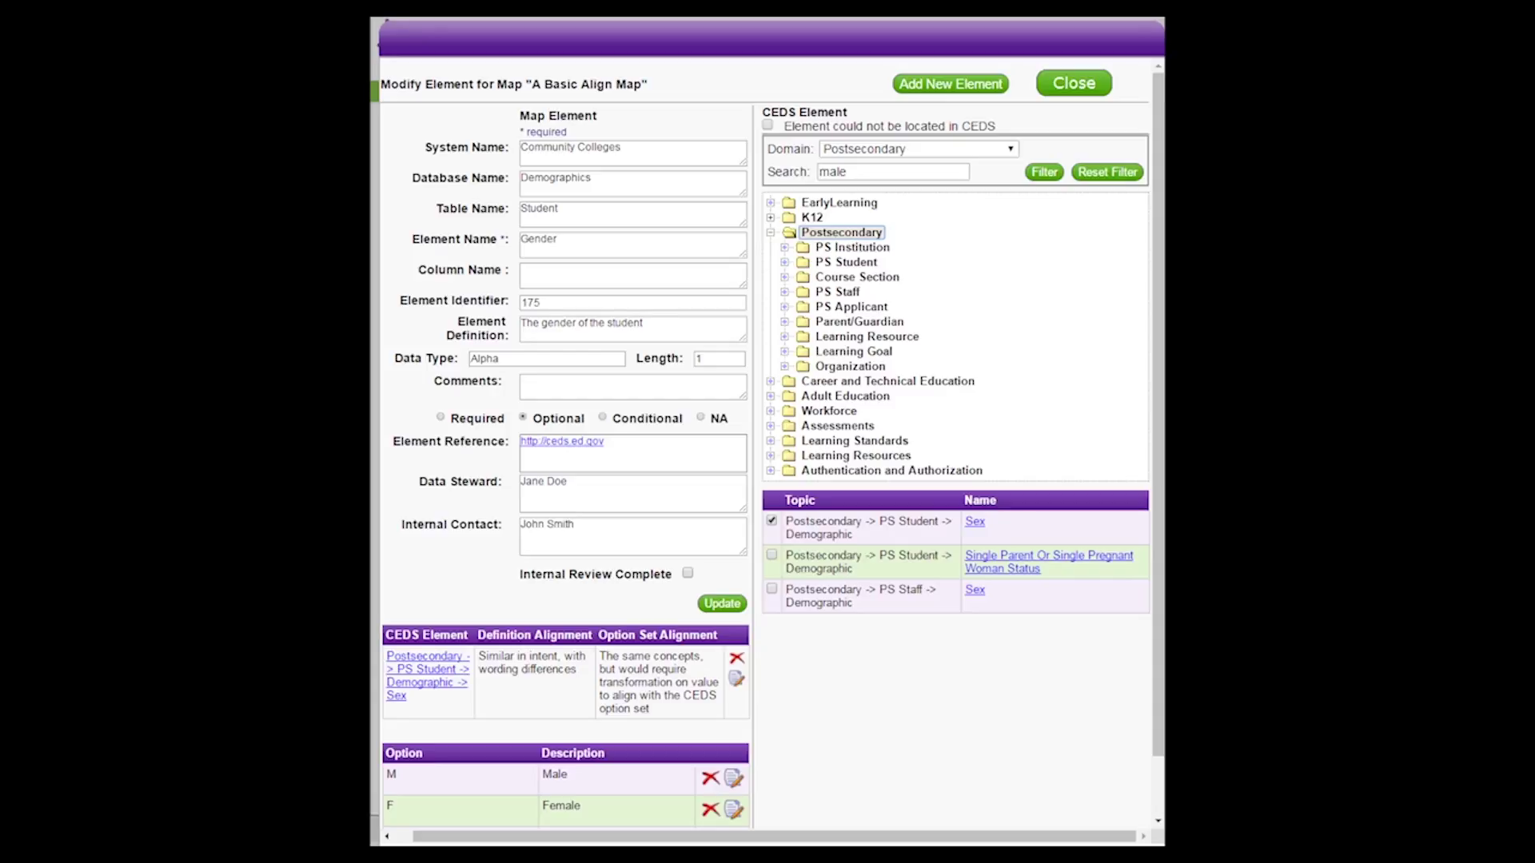
left_click(852, 247)
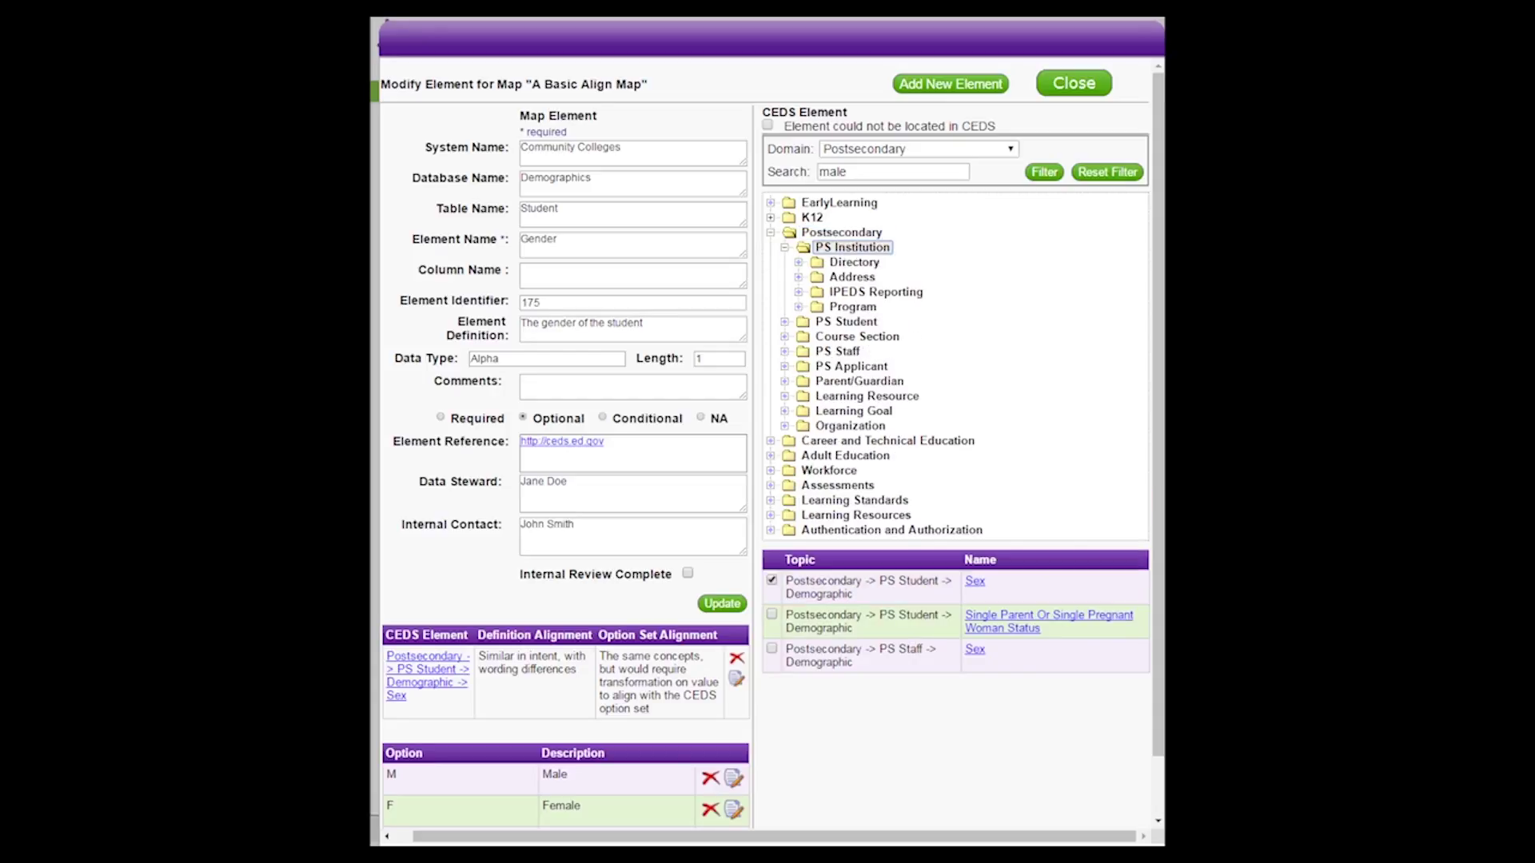
left_click(854, 262)
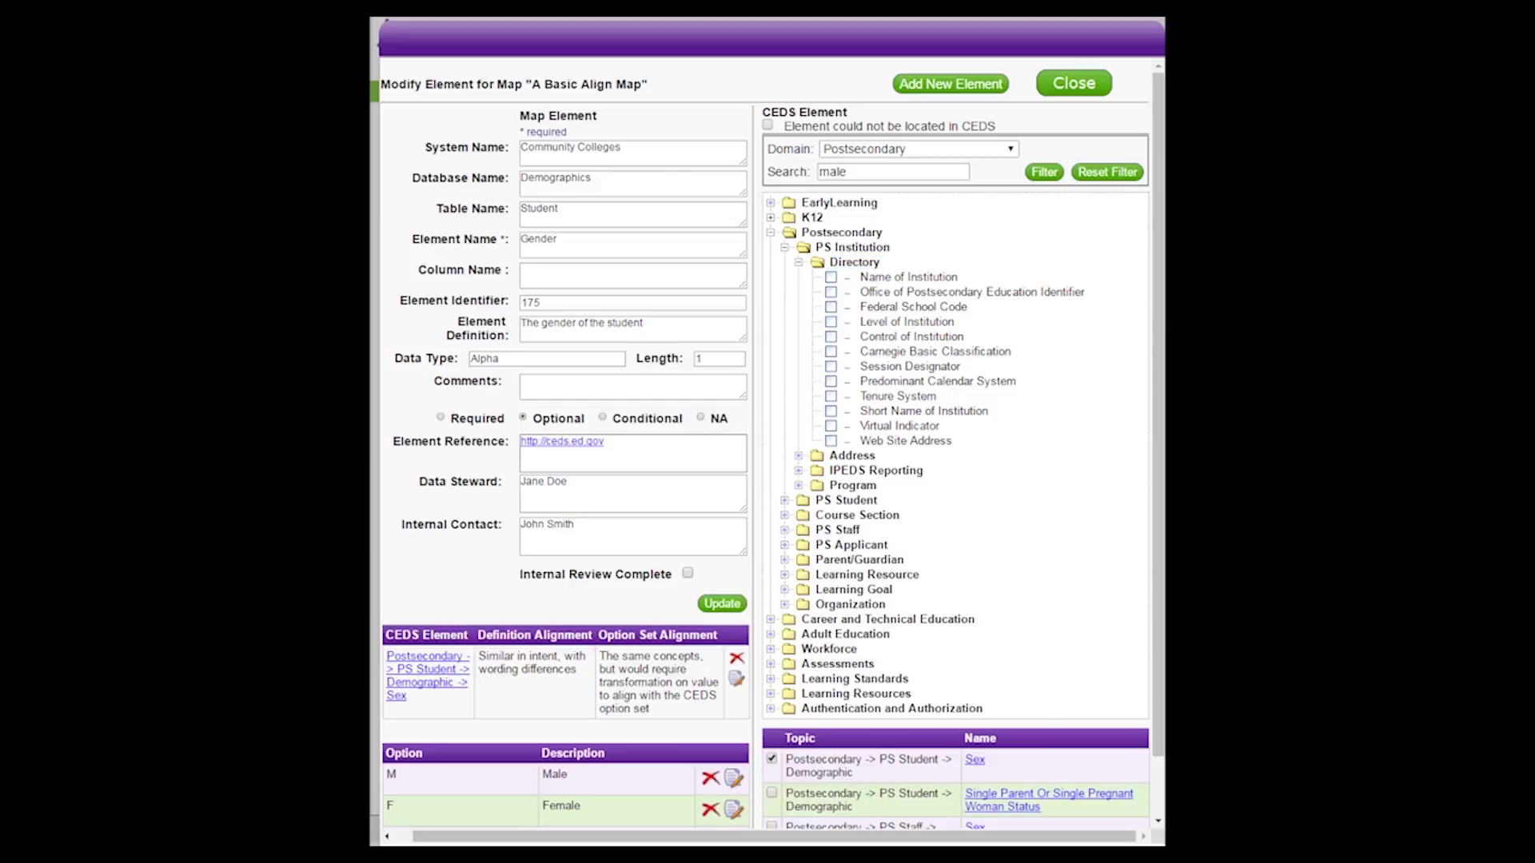
left_click(908, 277)
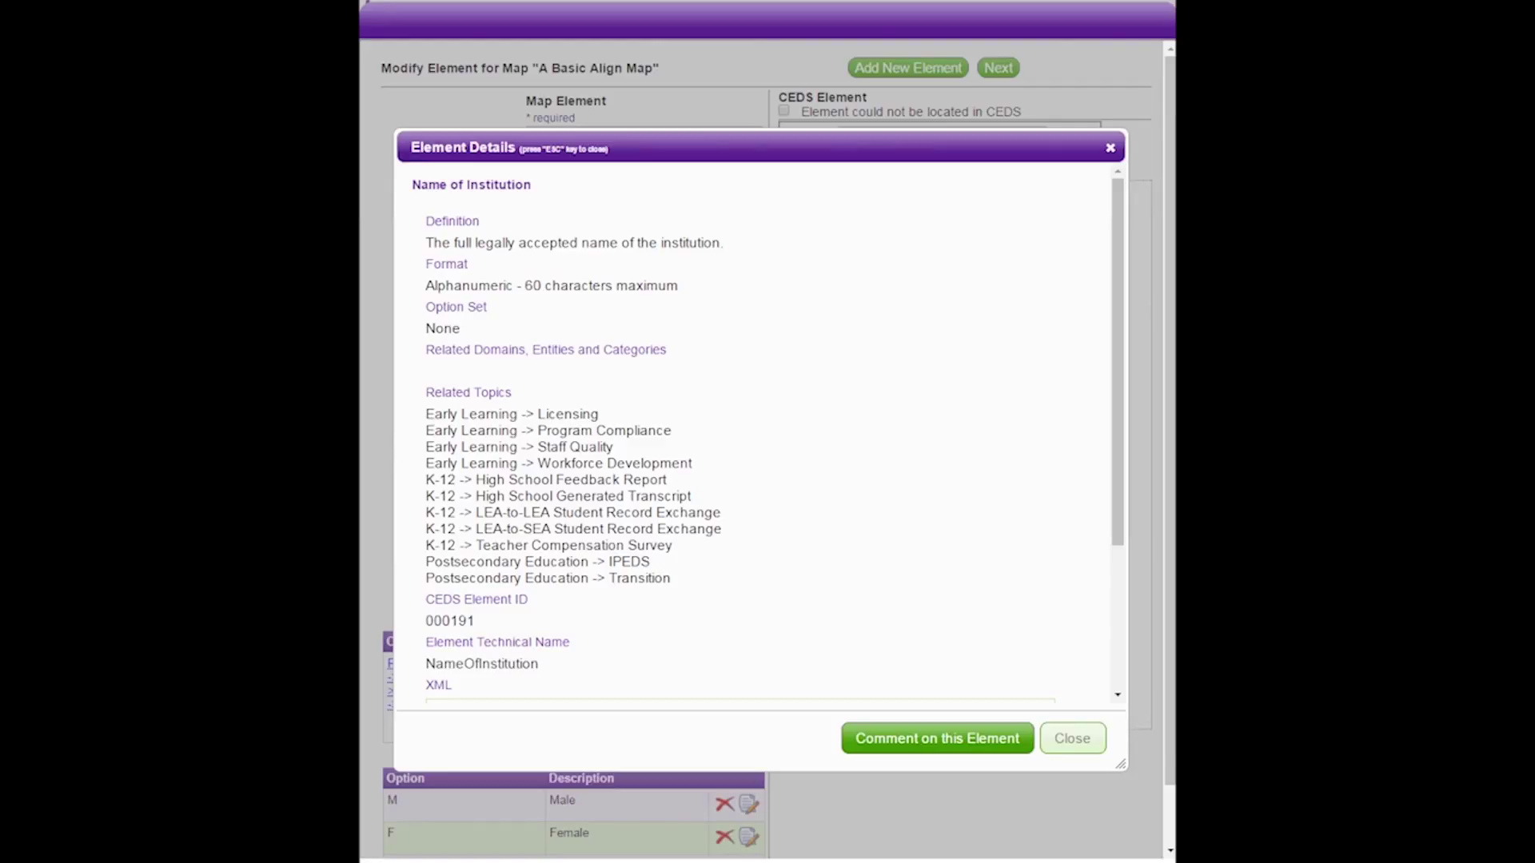
left_click(1072, 737)
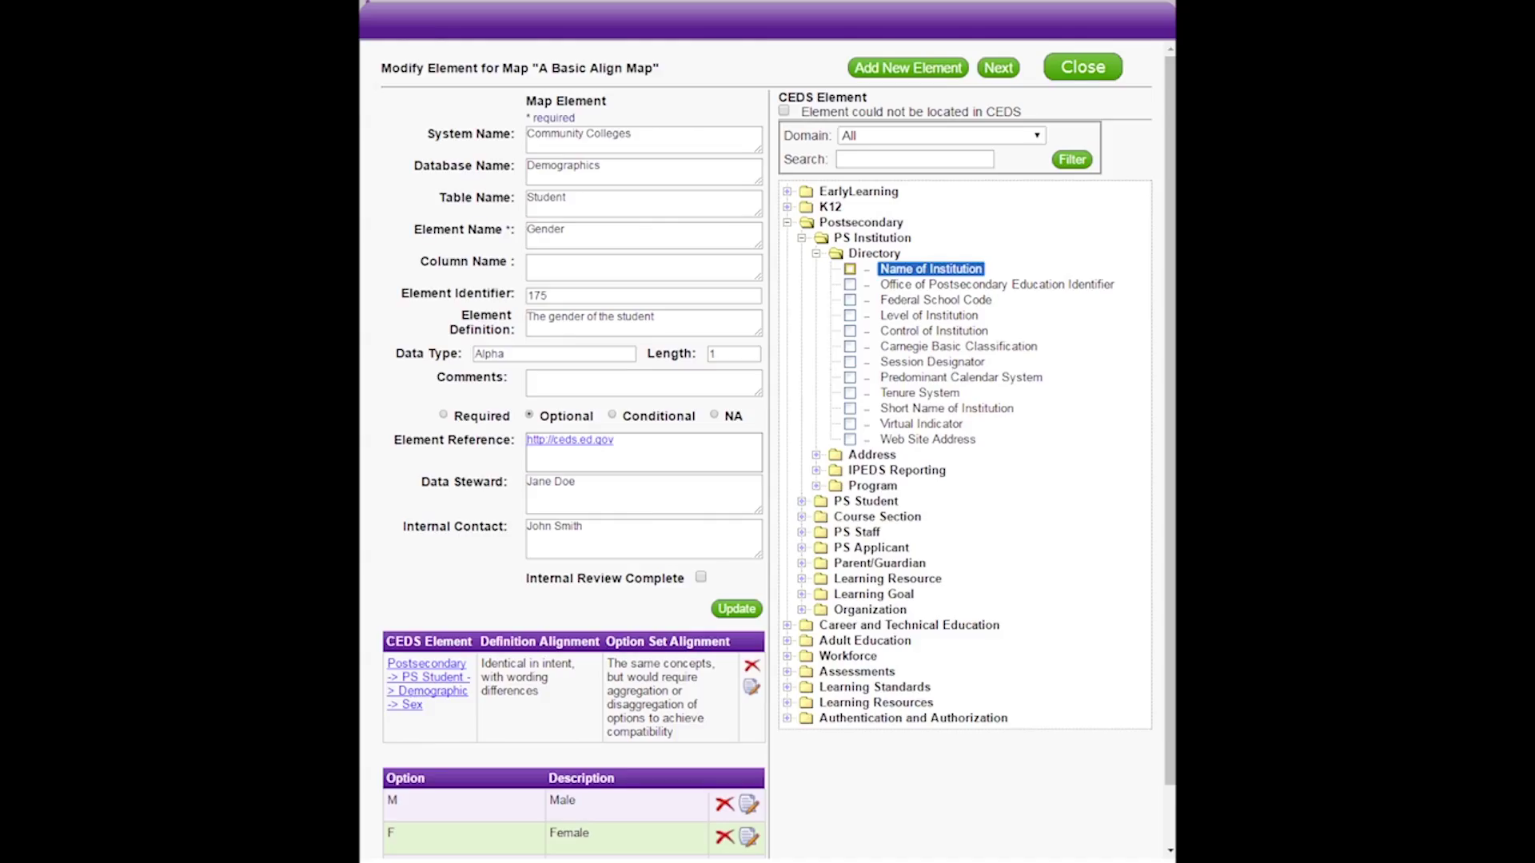
left_click(850, 269)
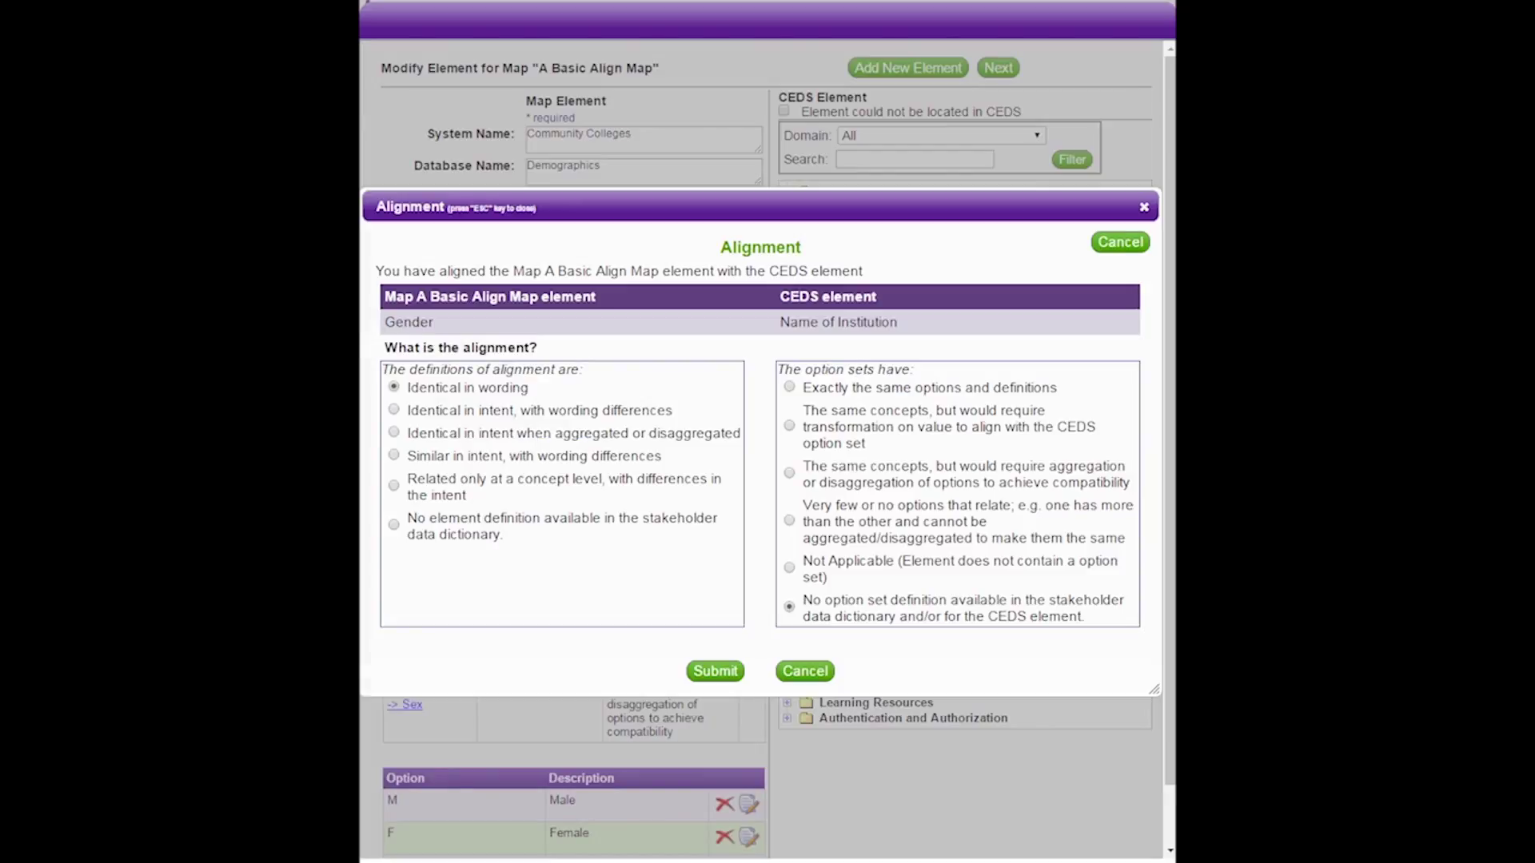
- Dismiss the Name of Institution alignment and open then close the existing Sex alignment unchanged
key("Escape")
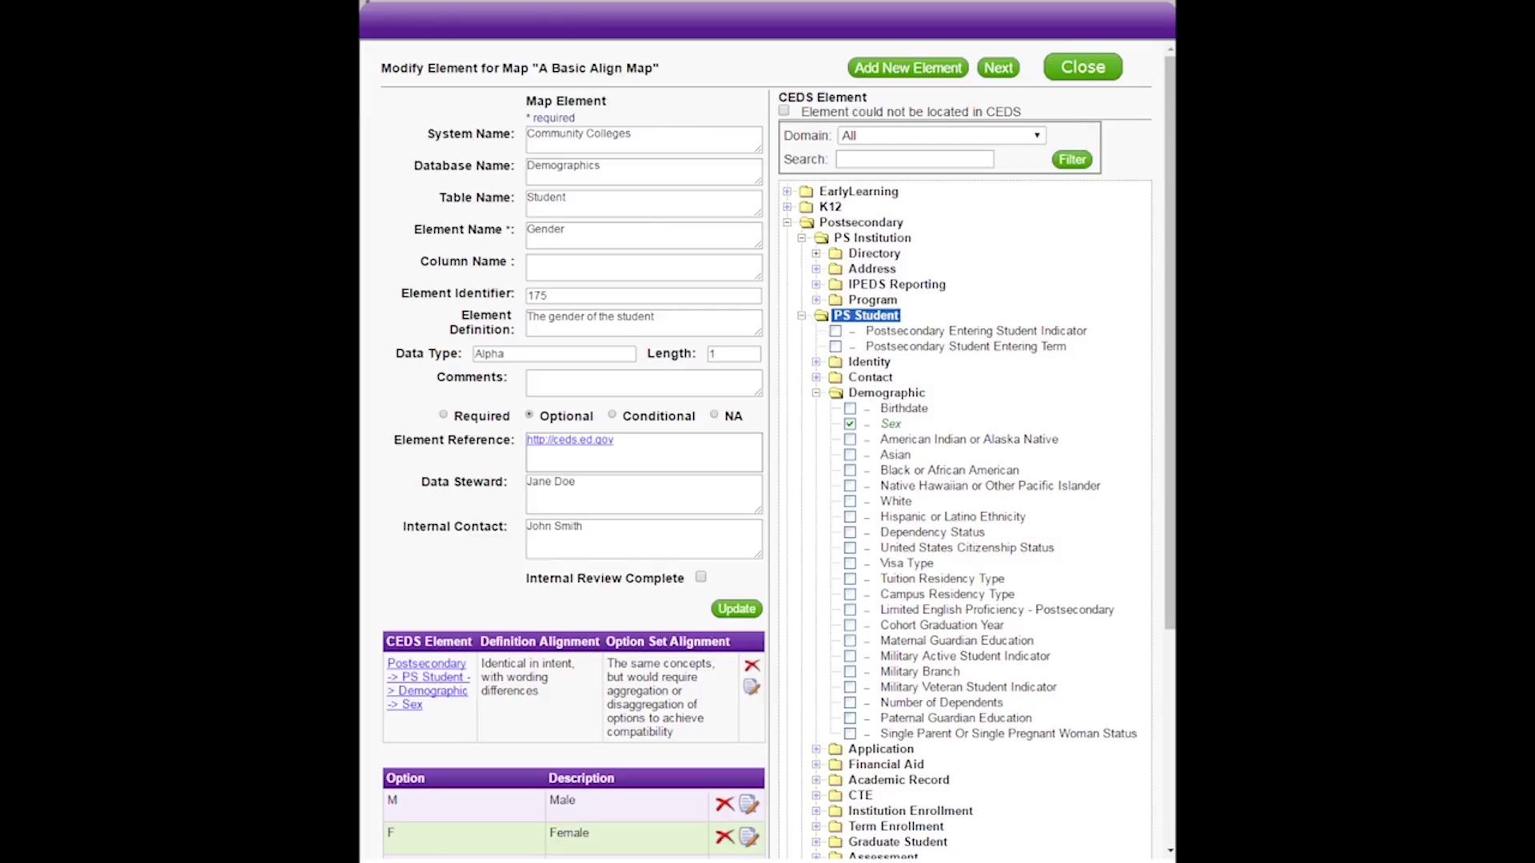
left_click(751, 687)
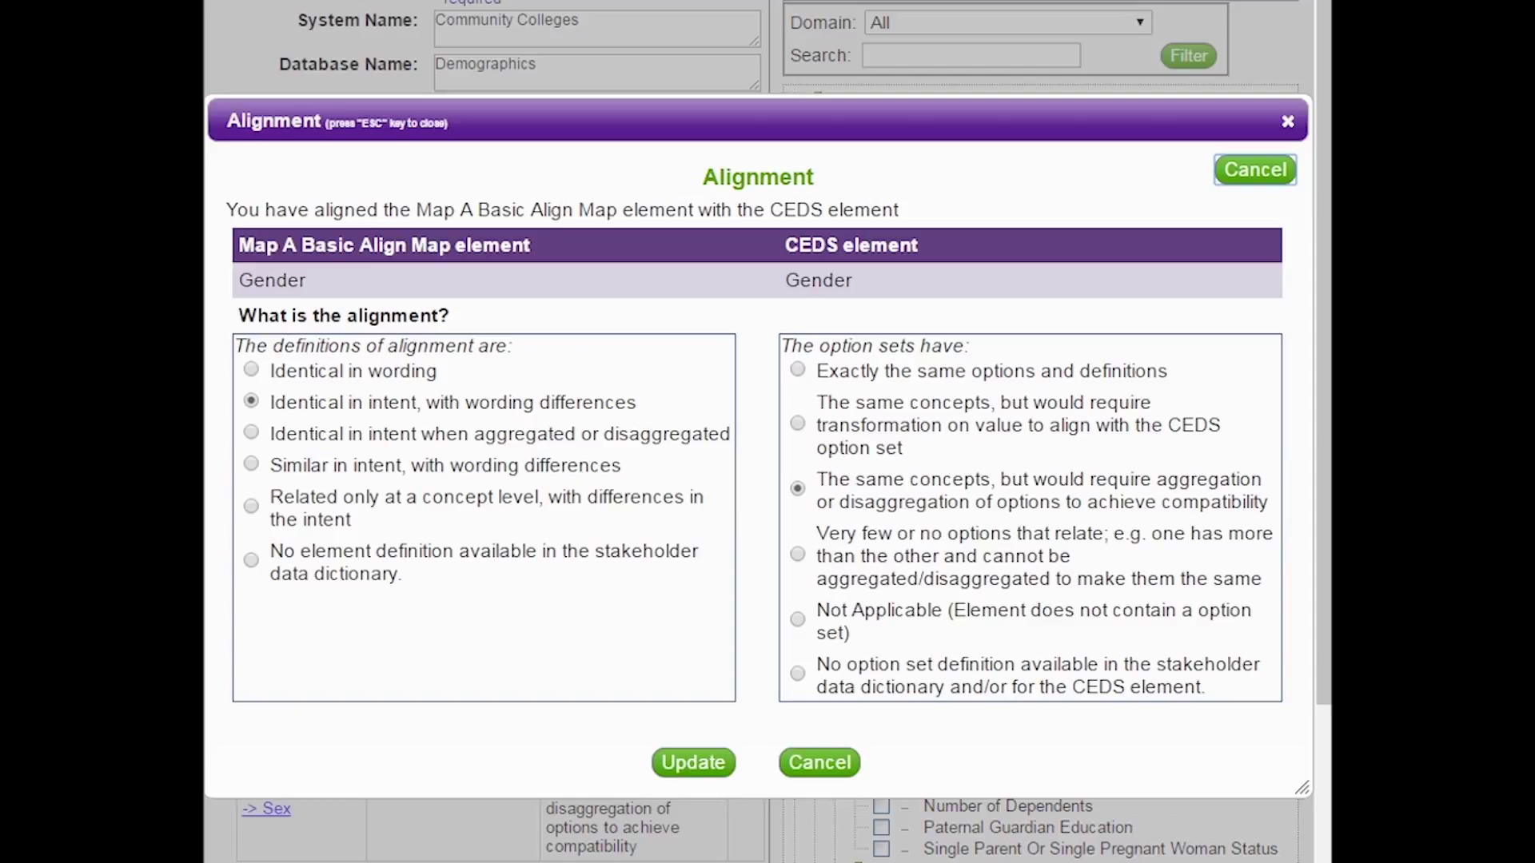
key("Escape")
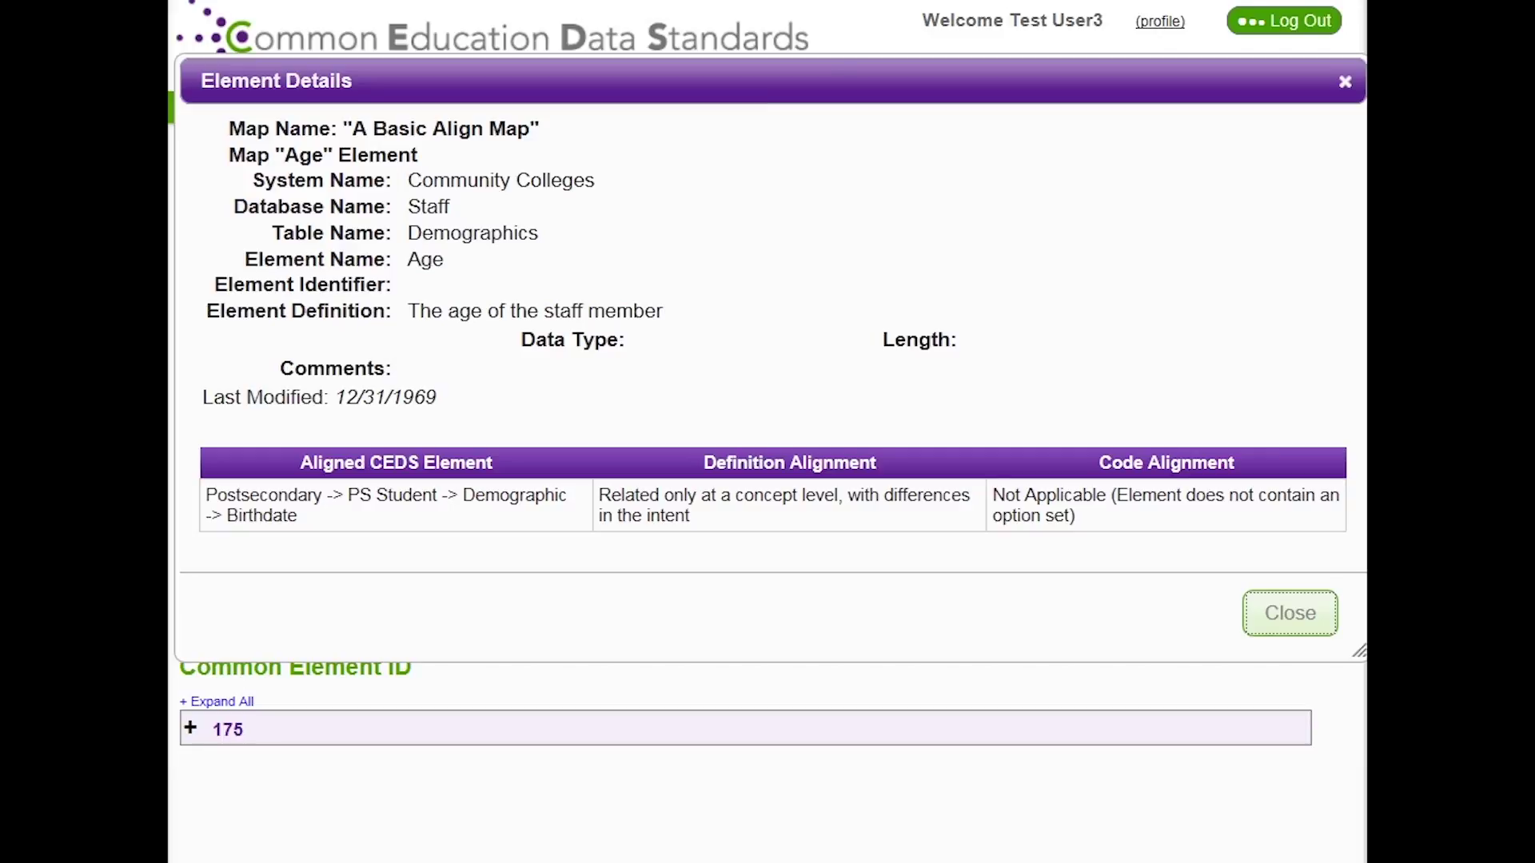
- Close the Age element details
key("Return")
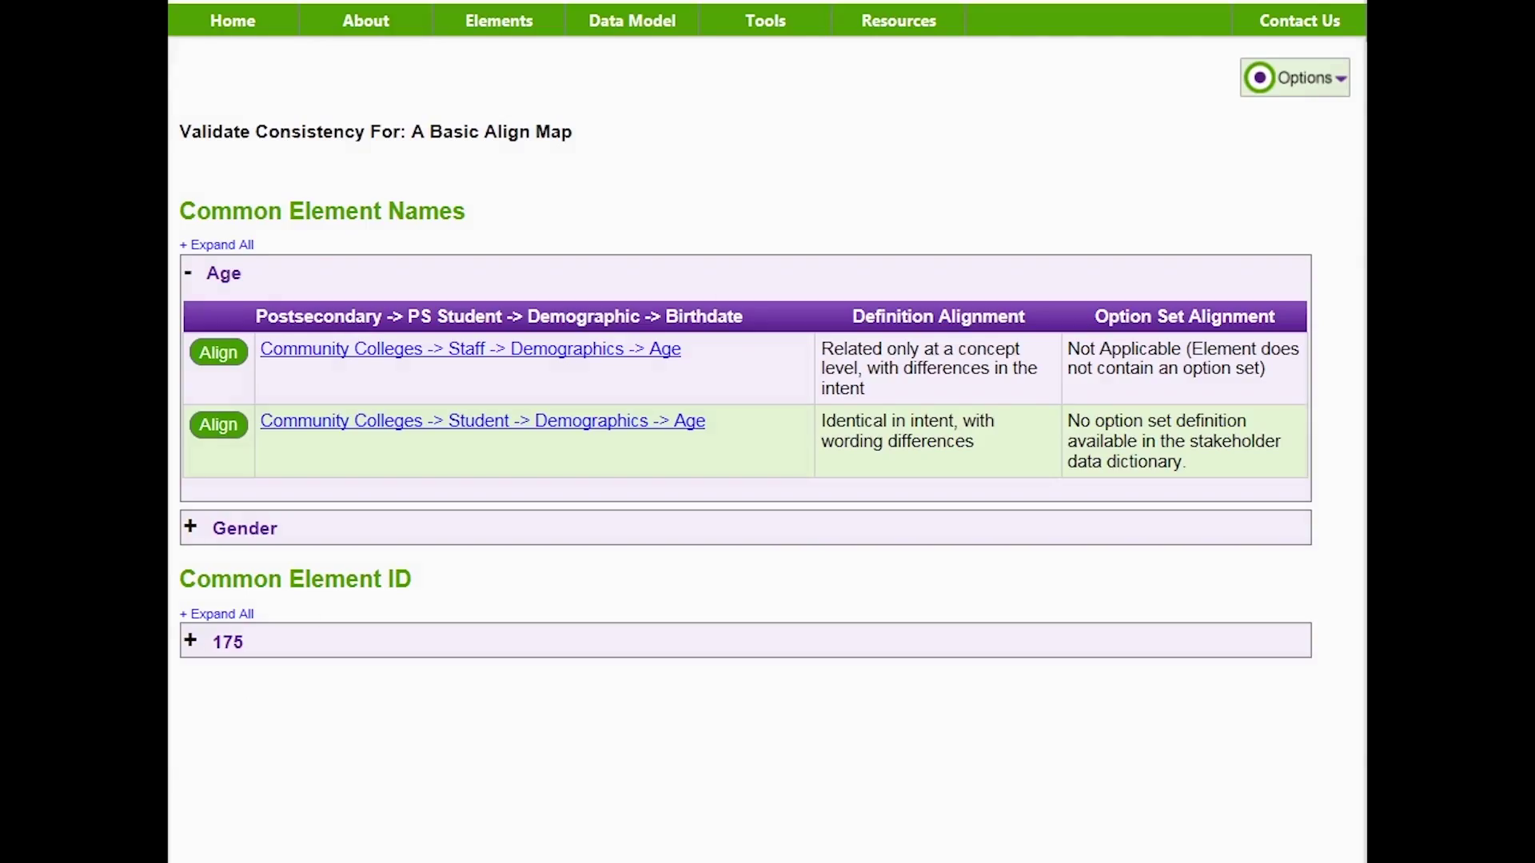